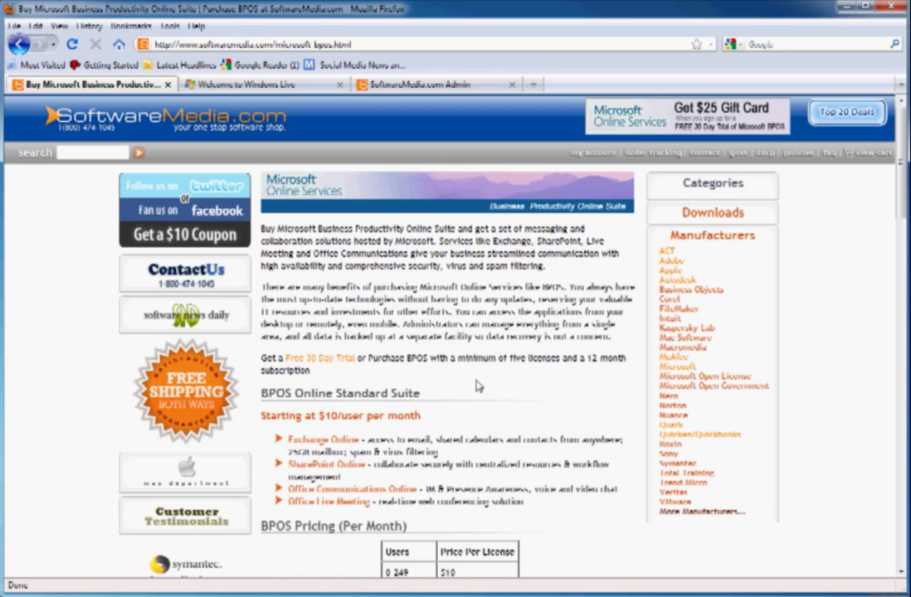
Scroll down the BPOS page to the free 30-day trial form and click into its Name field
scroll(479, 386, down, 3)
scroll(478, 386, down, 9)
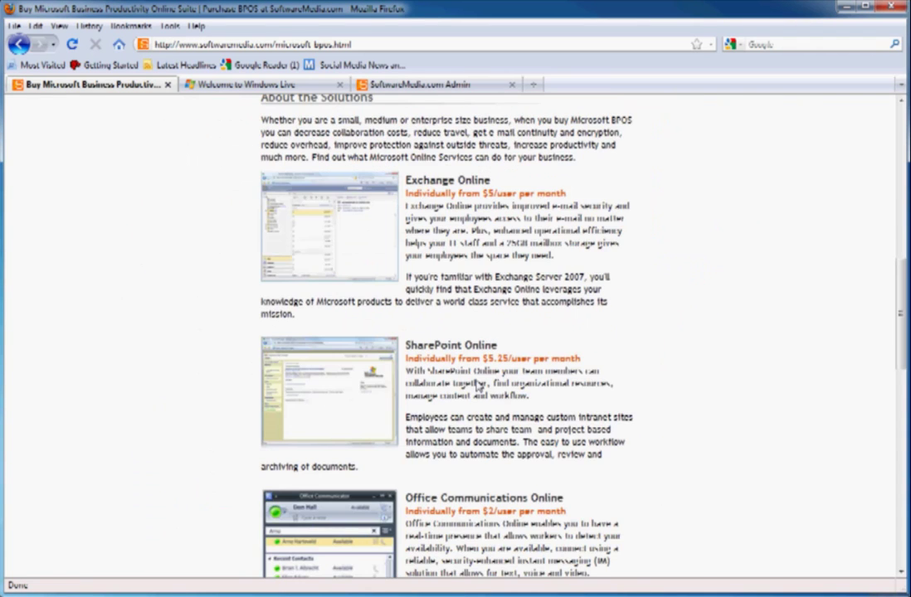
scroll(479, 385, down, 8)
scroll(478, 386, down, 8)
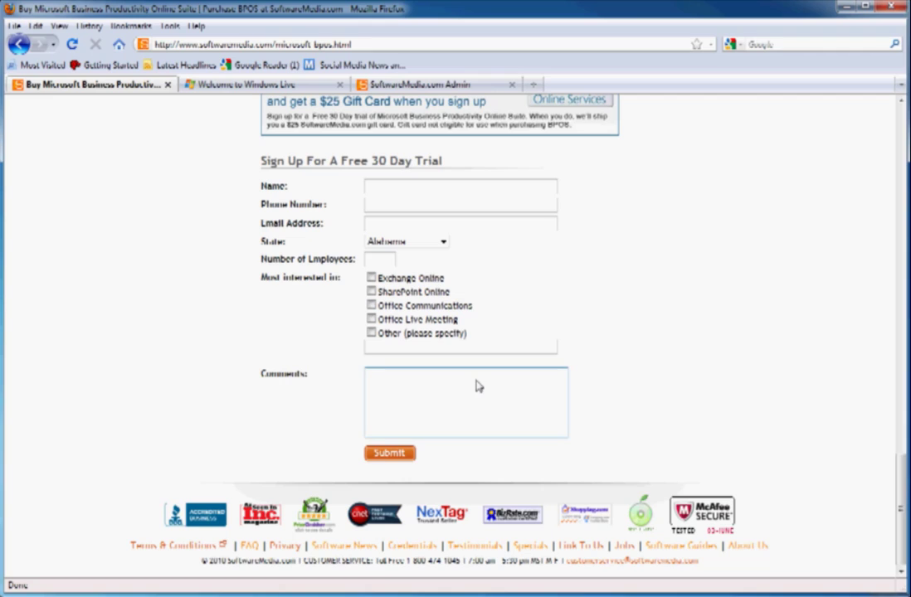
click(385, 195)
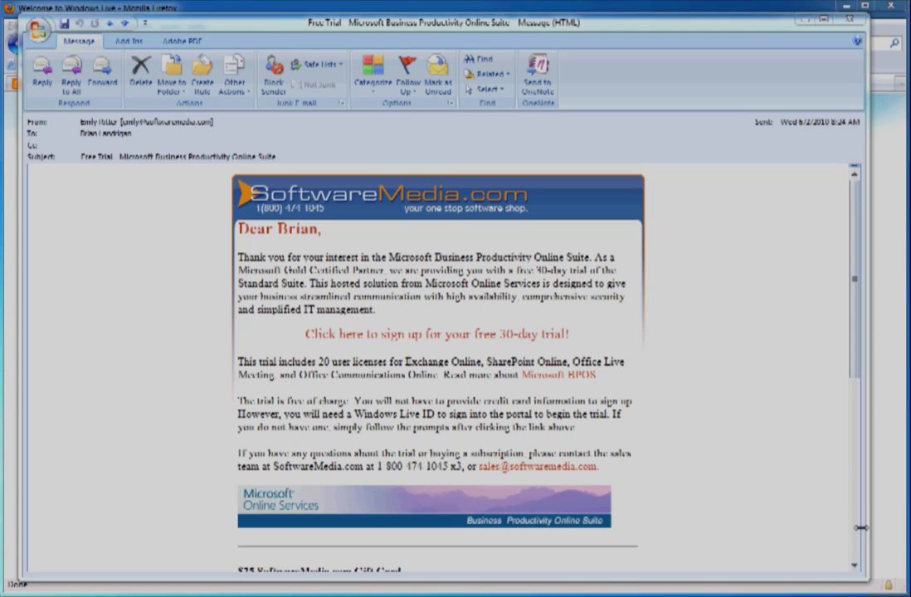
Read through the Free Trial email and follow its free 30-day trial sign-up link
scroll(726, 381, down, 1)
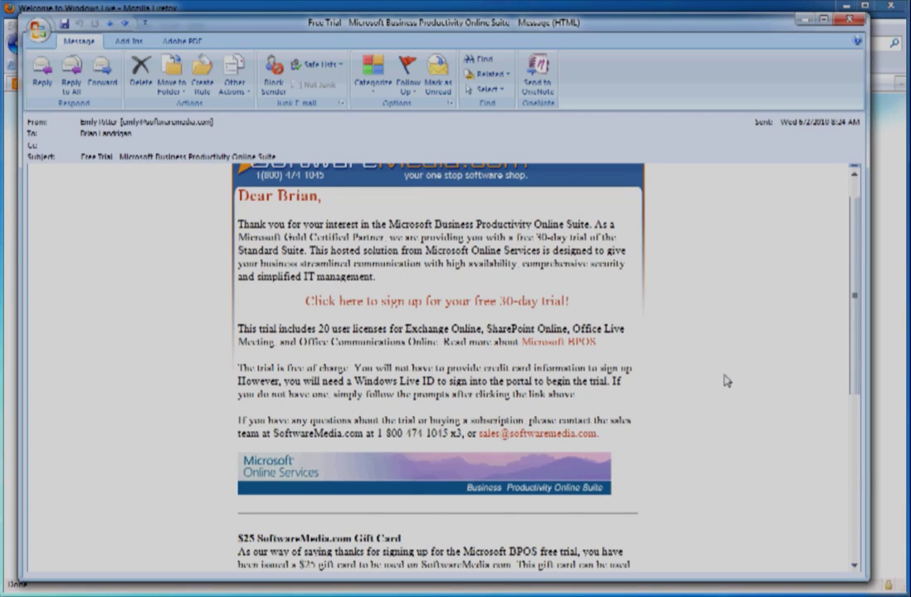
scroll(726, 381, down, 5)
scroll(726, 378, down, 2)
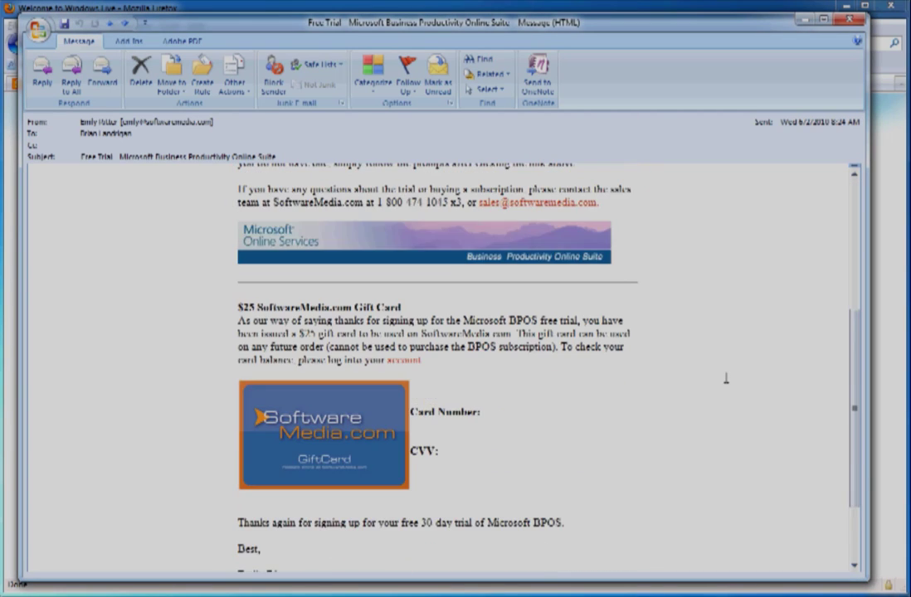
scroll(681, 356, up, 5)
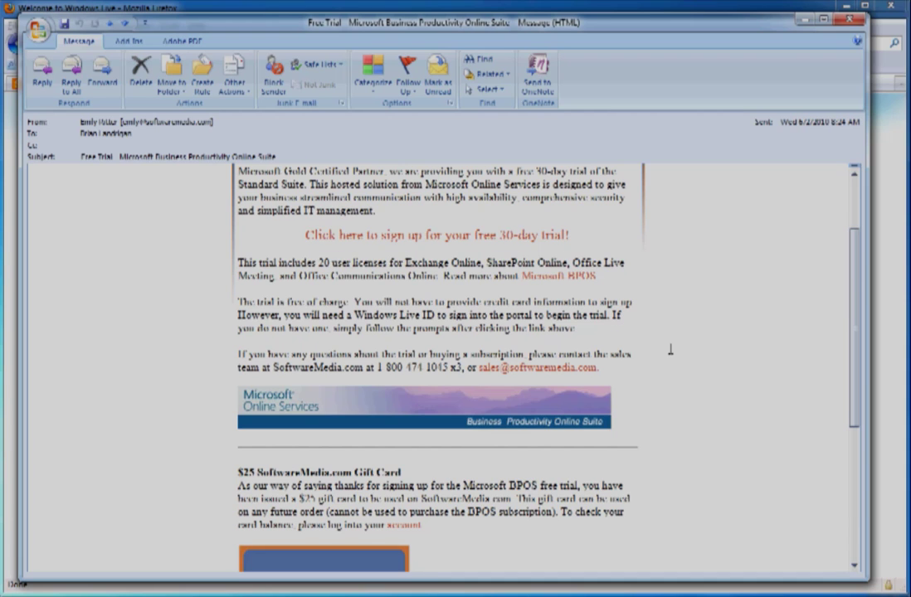
scroll(670, 350, up, 3)
click(508, 334)
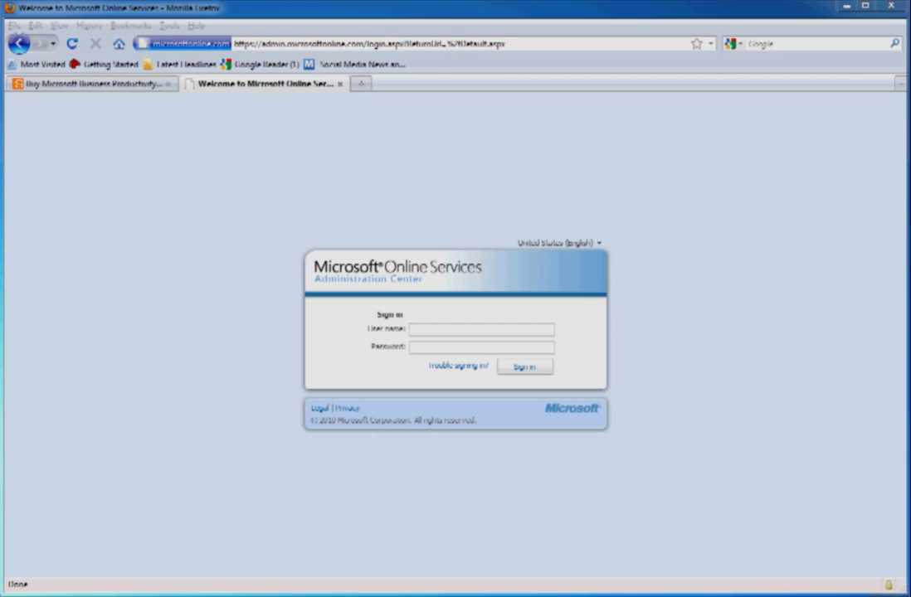
Click into the User name field to begin signing in as the administrator
click(478, 333)
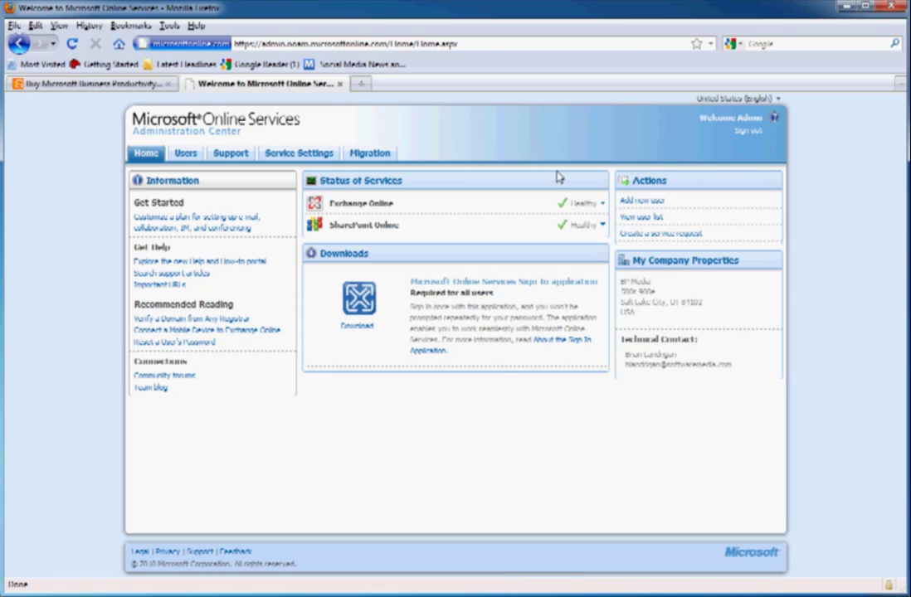
Start a new user, enter its user name and pick the second domain from the Domain list
click(660, 203)
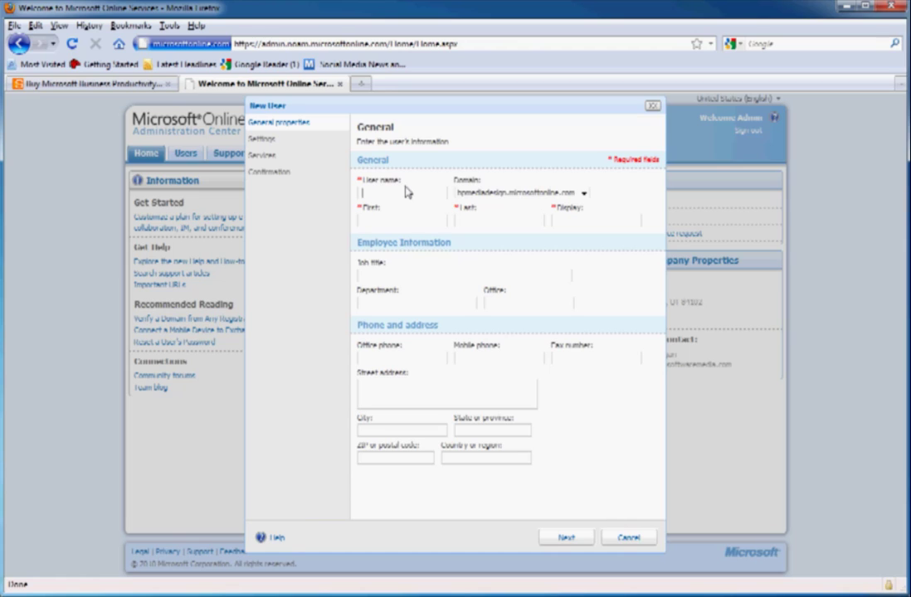
text(ali)
click(508, 195)
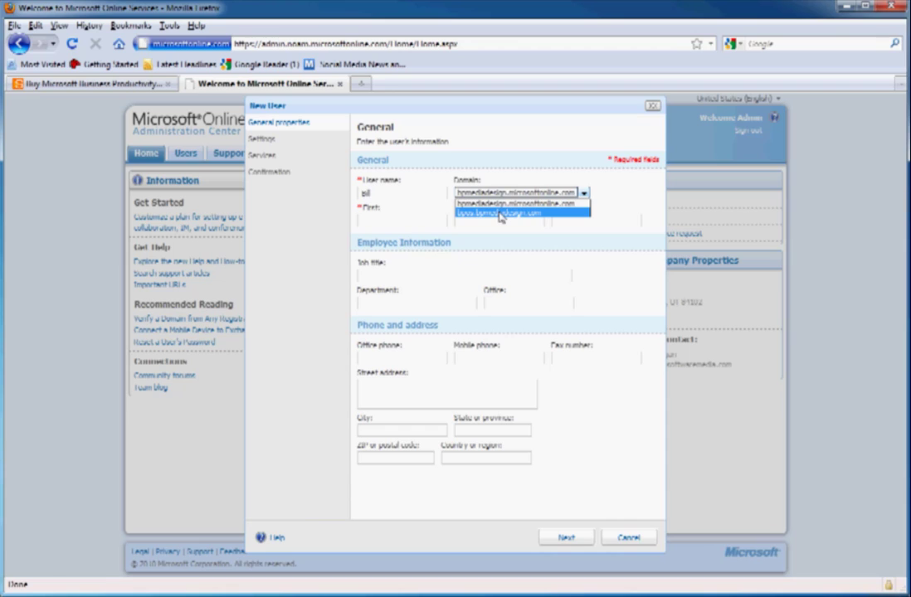
click(500, 214)
Fill in the user's first and last name, job title Assistant, department 'Madwest Sa Film Protival', office Utah
click(415, 220)
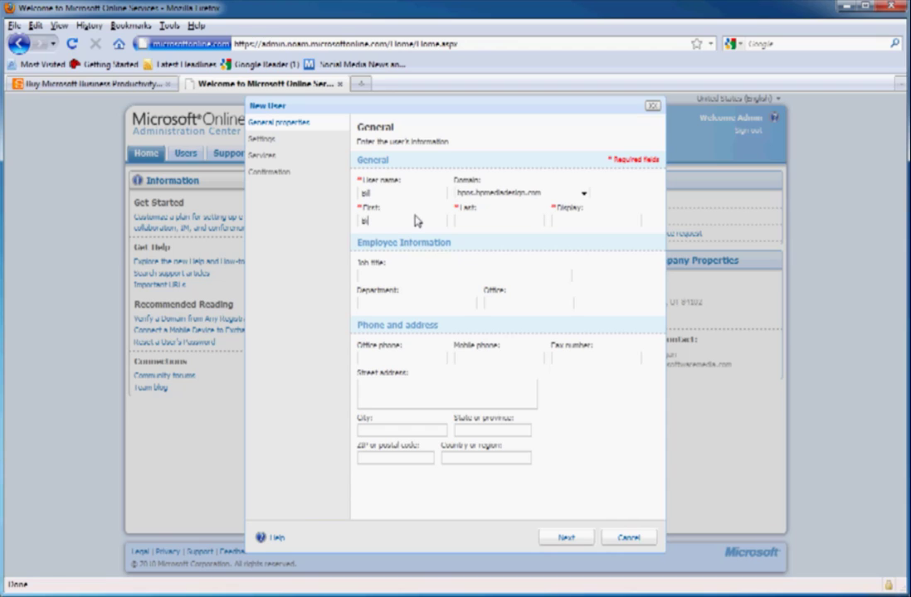
key(Tab)
key(Tab)
key(Tab)
text(Assistant)
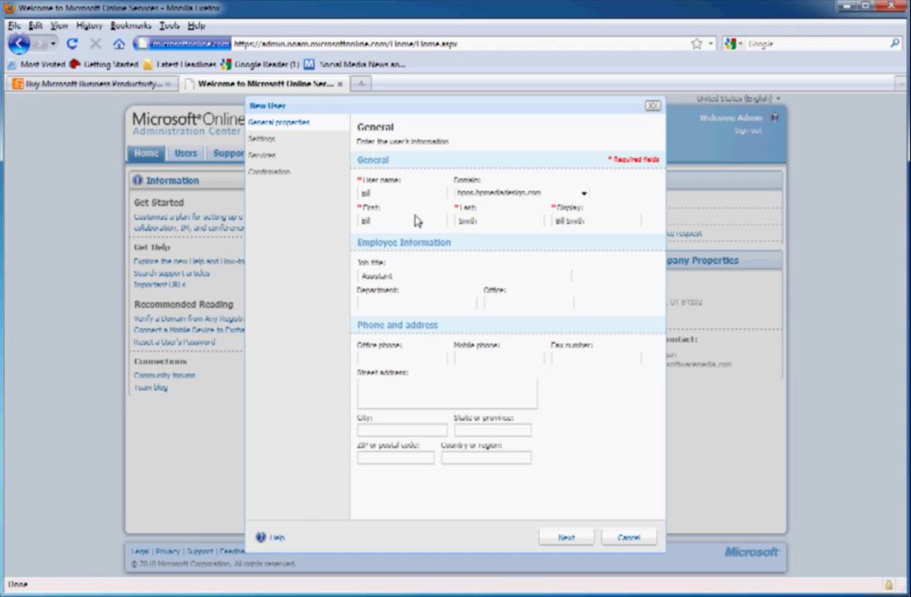
key(Tab)
text(Ma)
text(dwest Sa)
text( Film Pro)
text(tival)
click(538, 306)
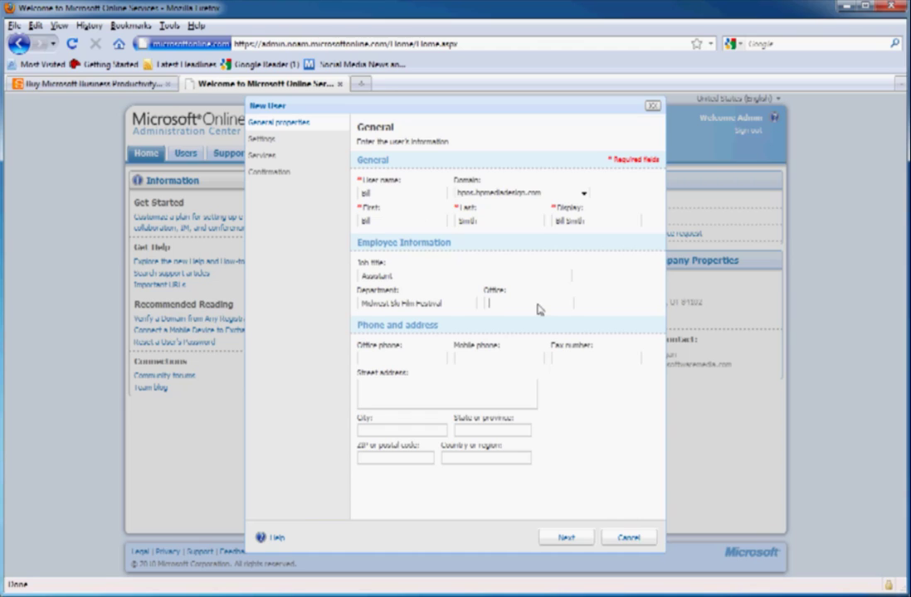
text(Utah)
click(585, 538)
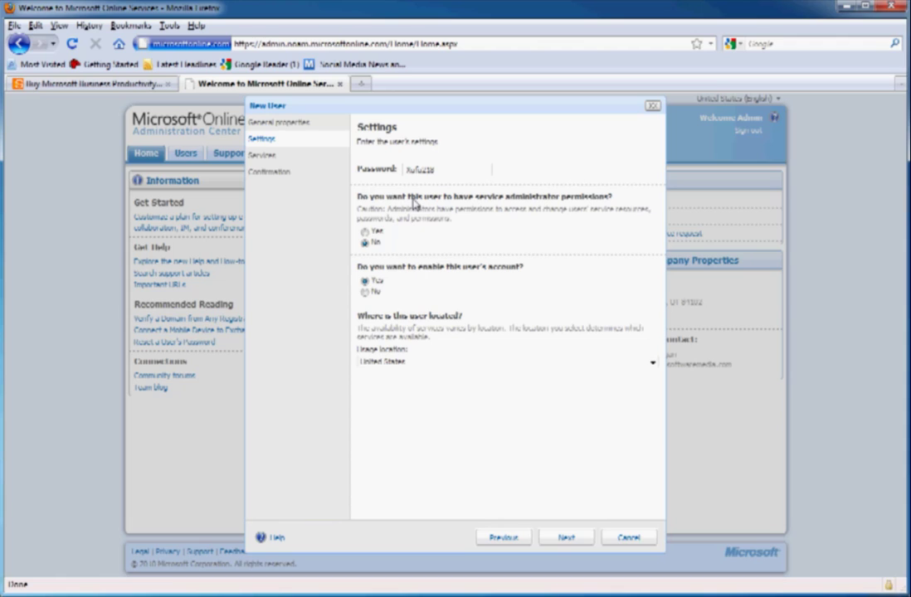
Accept the default settings, keep the 25 GB mailbox size and create the user account
click(565, 538)
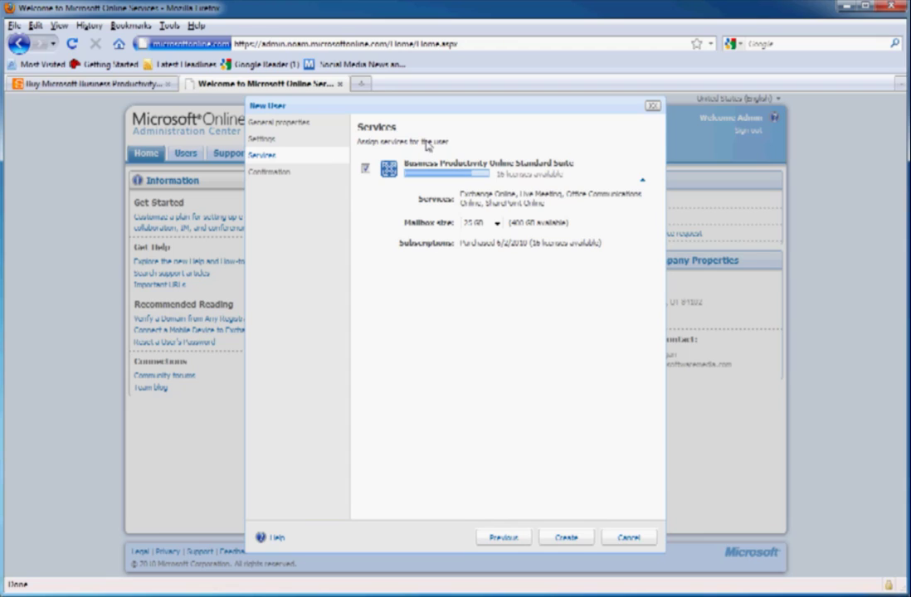
click(497, 223)
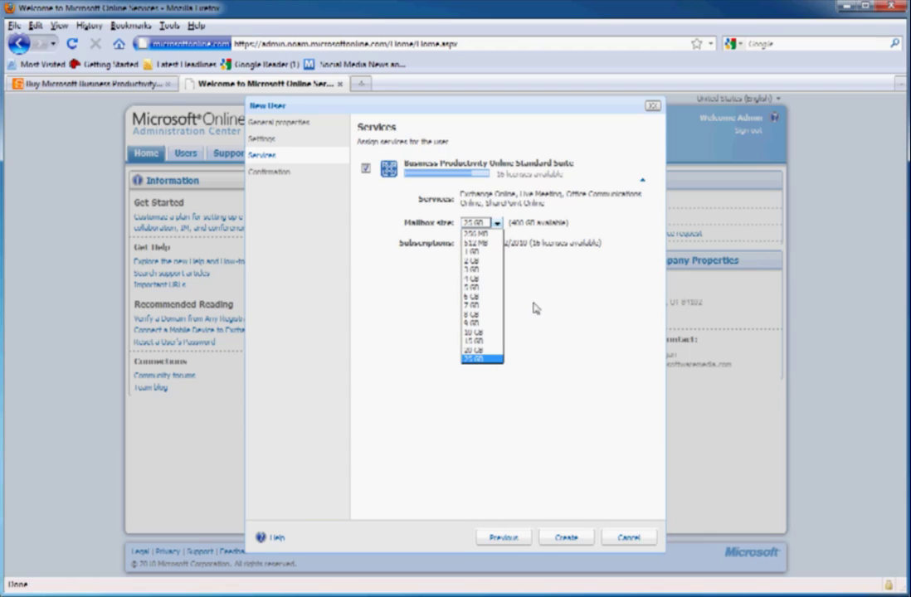
click(493, 361)
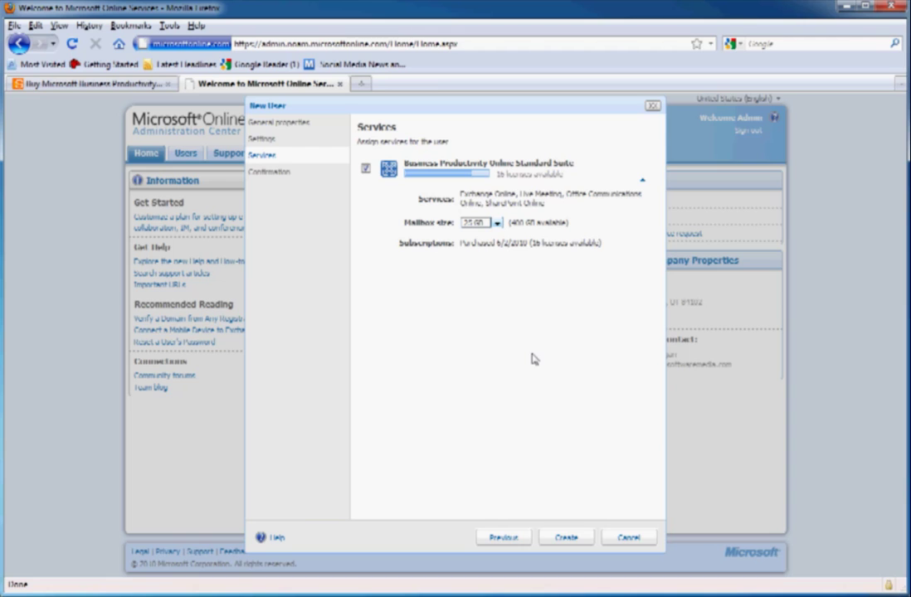
click(567, 540)
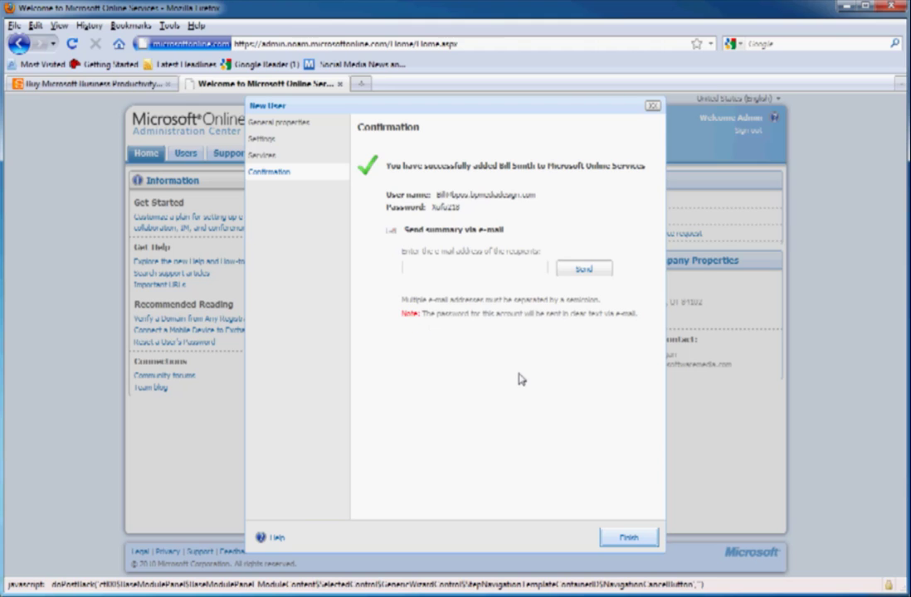
Finish the New User wizard to return to the Administration Center home page
click(629, 538)
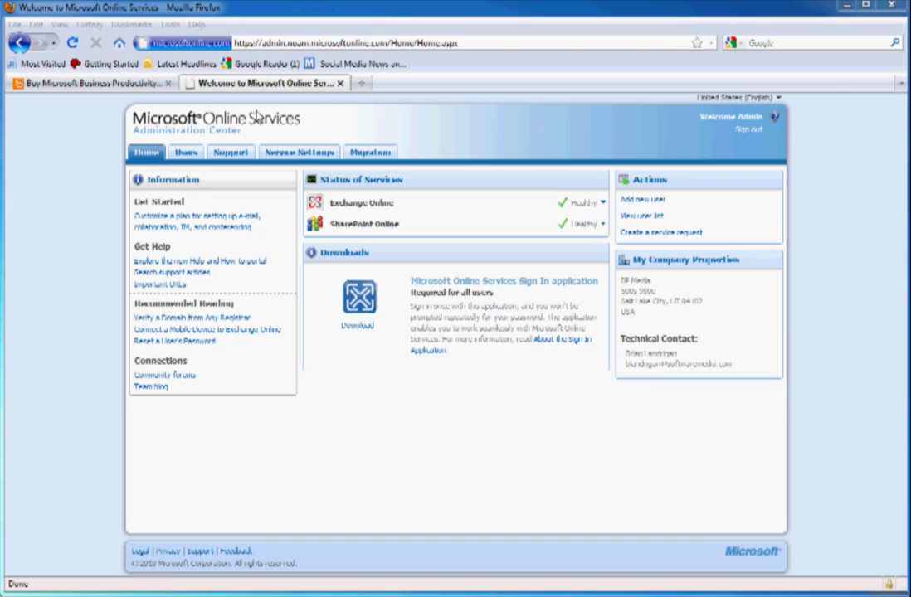
Open the domains list under user management, then cancel the Add new domain wizard
click(187, 153)
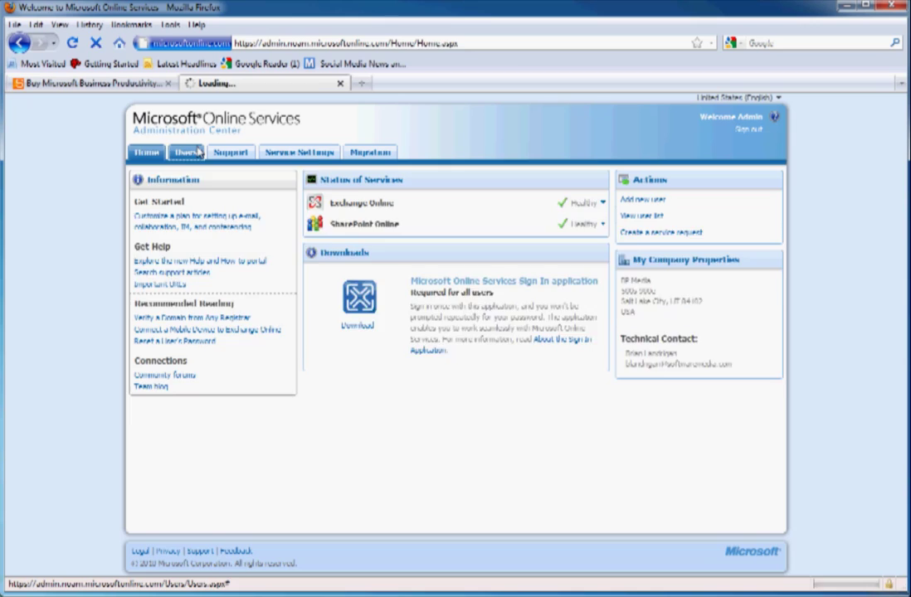
click(264, 170)
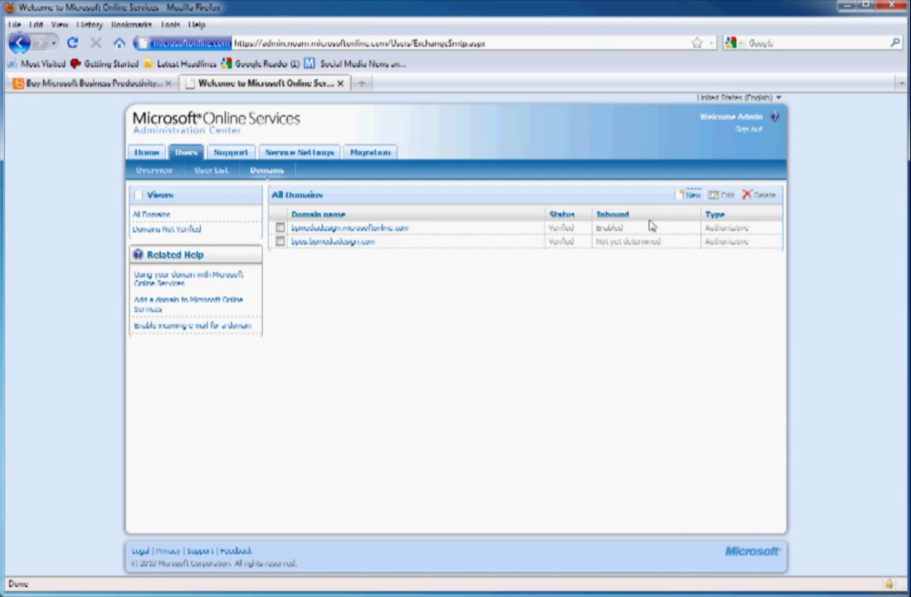
click(697, 196)
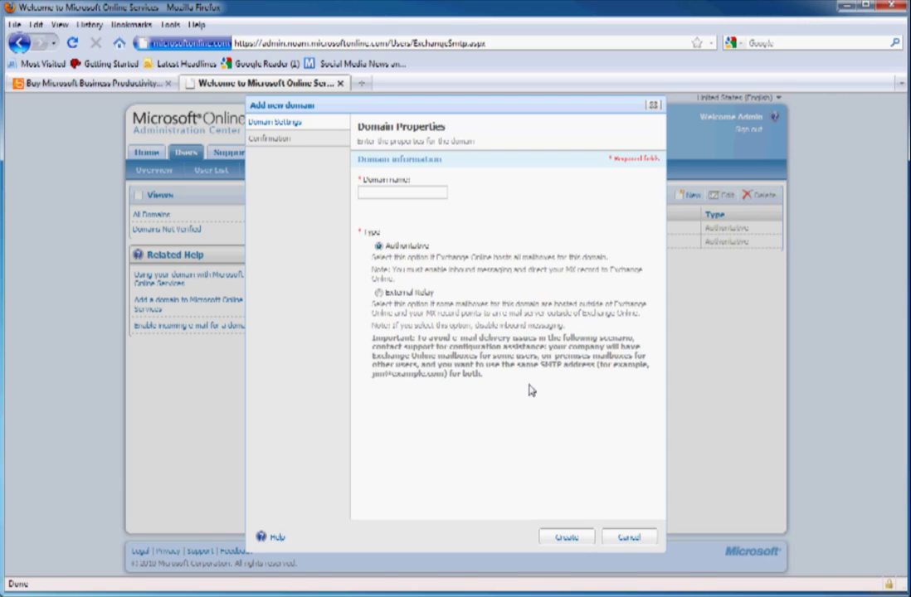
click(624, 539)
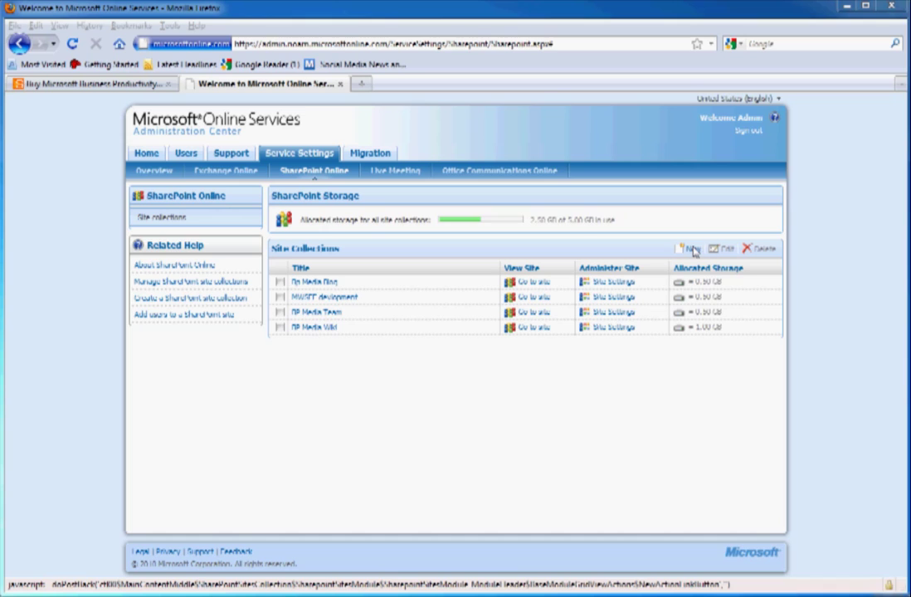
Refocus the browser and start a new site collection from the SharePoint Site Collections list
click(691, 250)
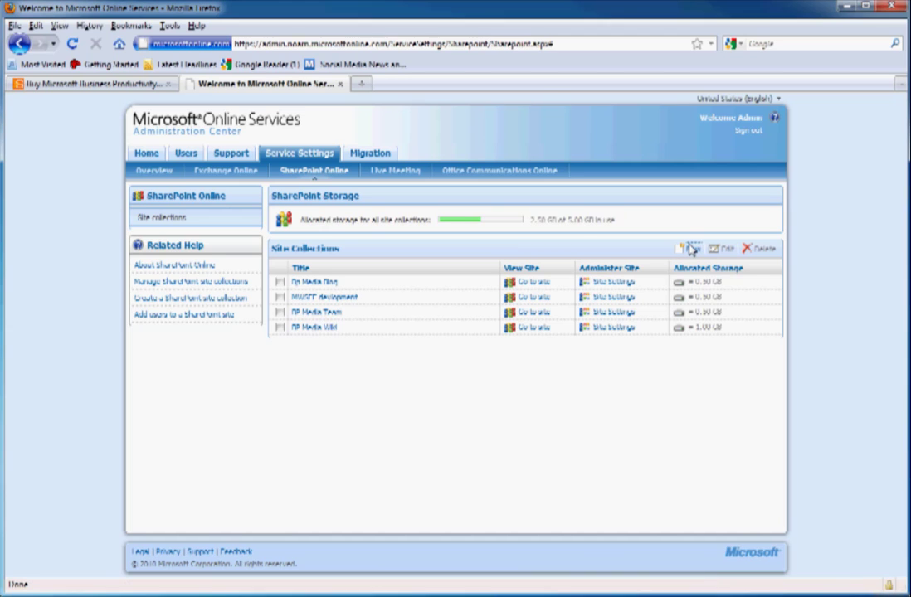
click(691, 249)
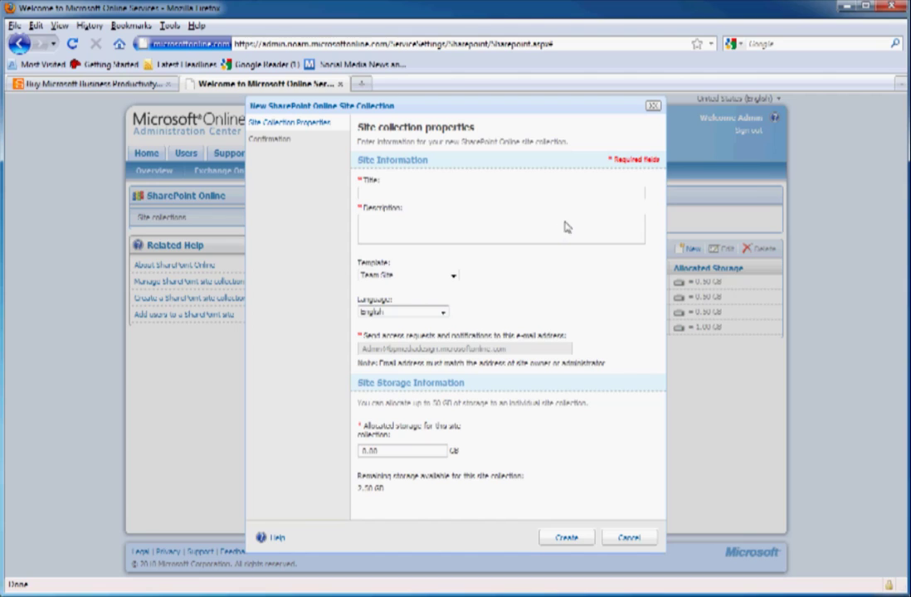
Choose the Document Workspace template for the new site collection
click(453, 277)
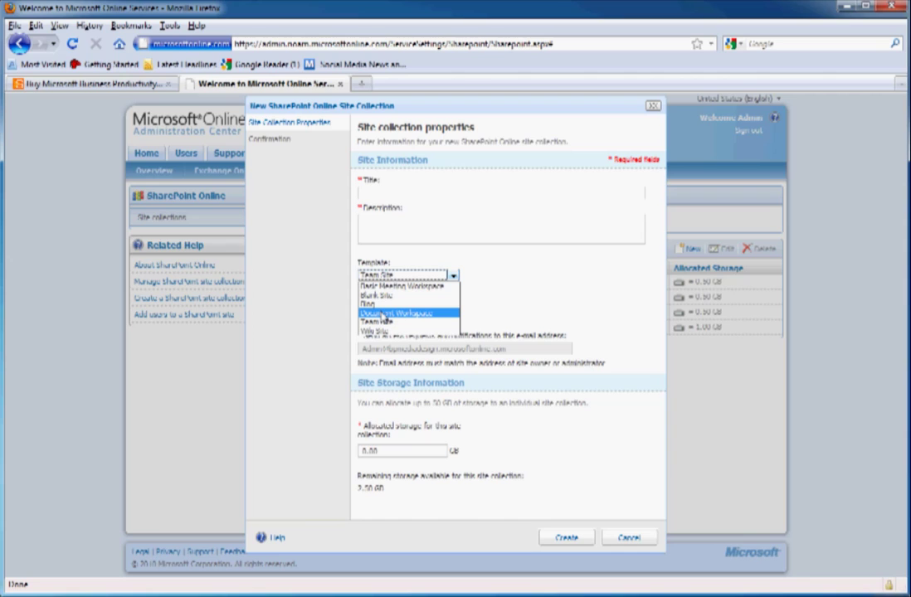
click(381, 312)
click(366, 211)
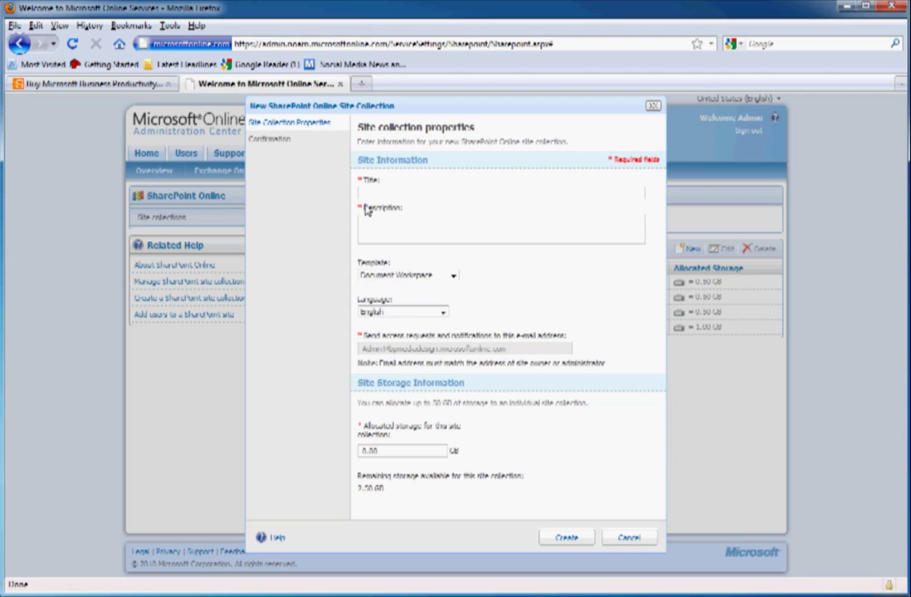
Title it 'Bp Media Docs', describe it 'Docs for BP Media', allocate 1.00 GB and create it
click(370, 198)
text(Si)
text( Mod)
text(a Doc)
text(s)
key(Tab)
text(Do)
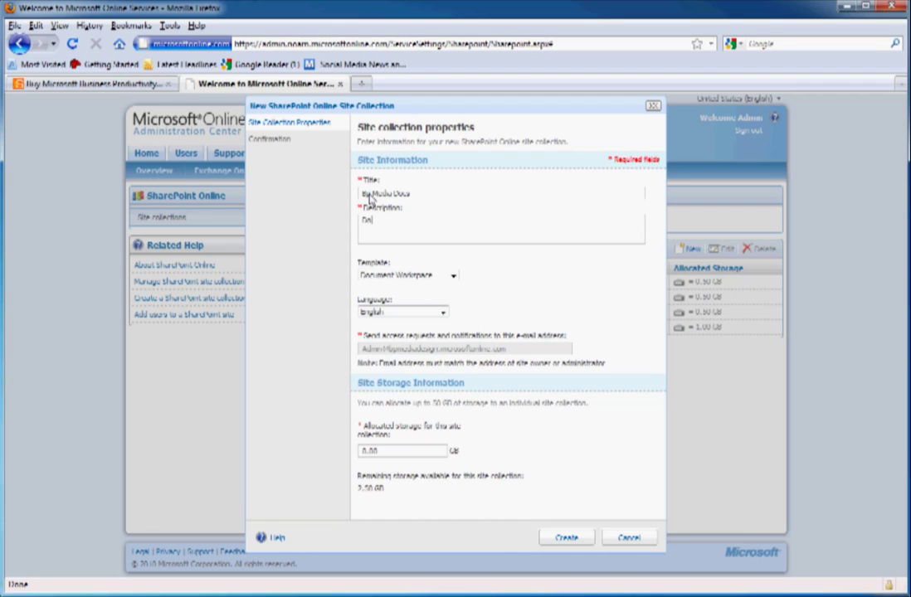
text(cs for Big Media)
drag(398, 451, 357, 437)
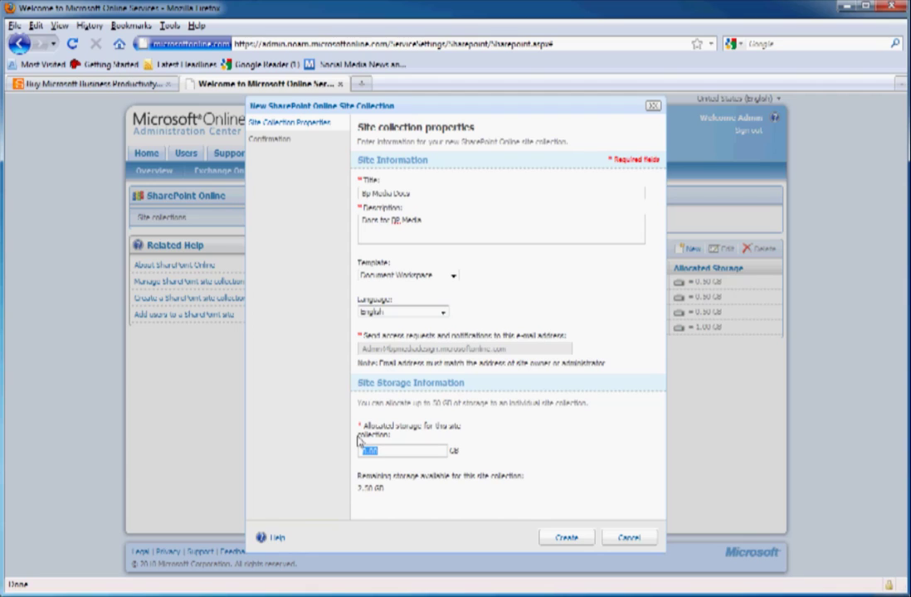
text(1.00)
click(581, 539)
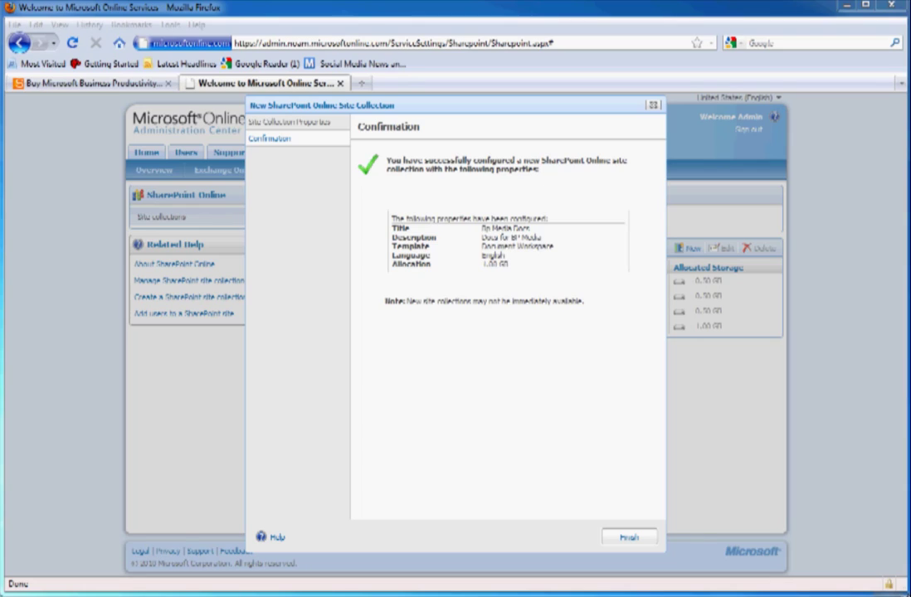
Finish the wizard, open the Bp Media Docs site and sign in with the admin user name and password
click(648, 537)
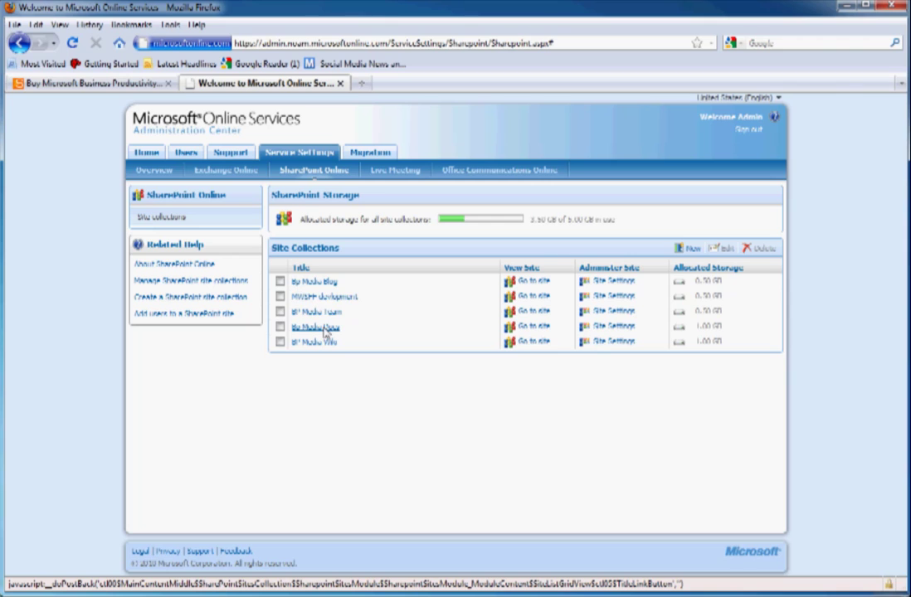
click(528, 328)
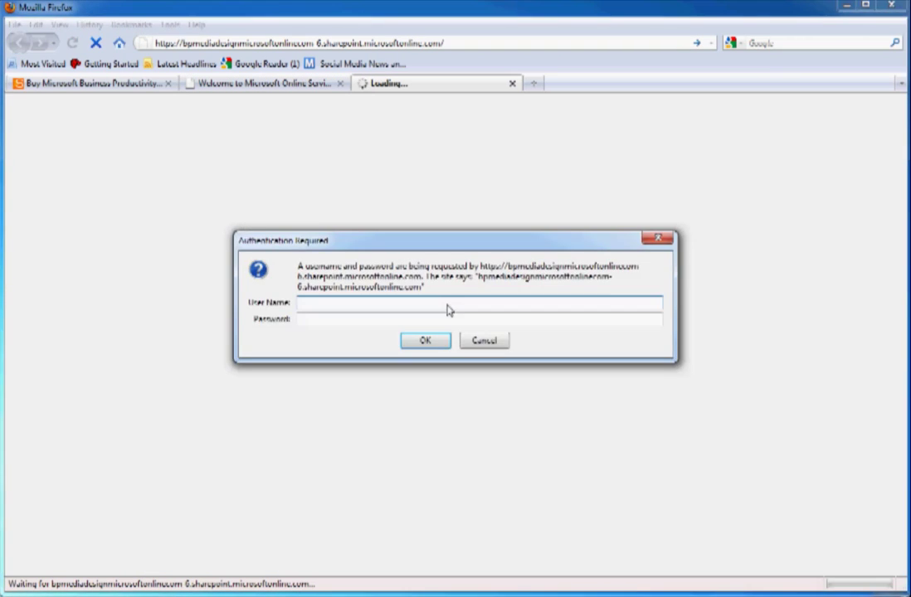
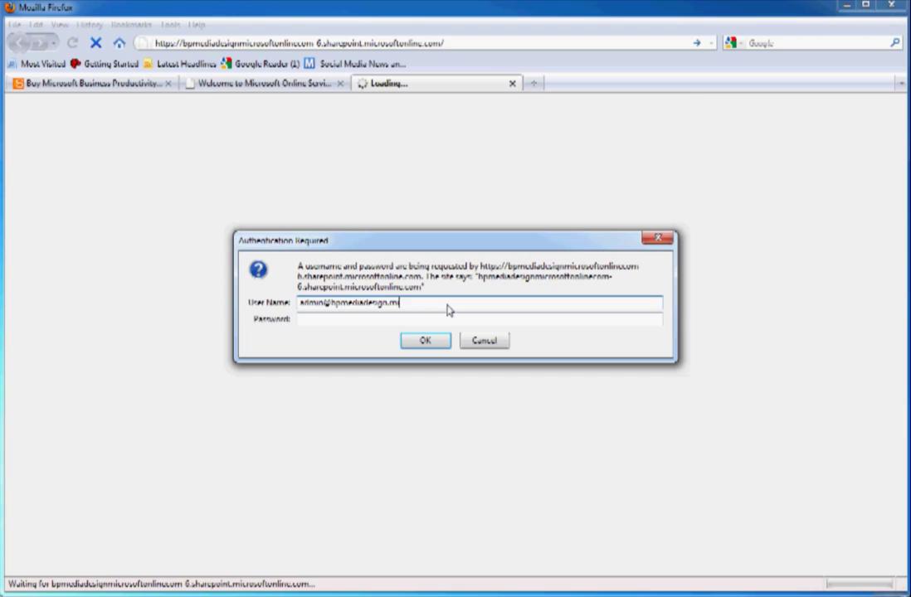
key(Tab)
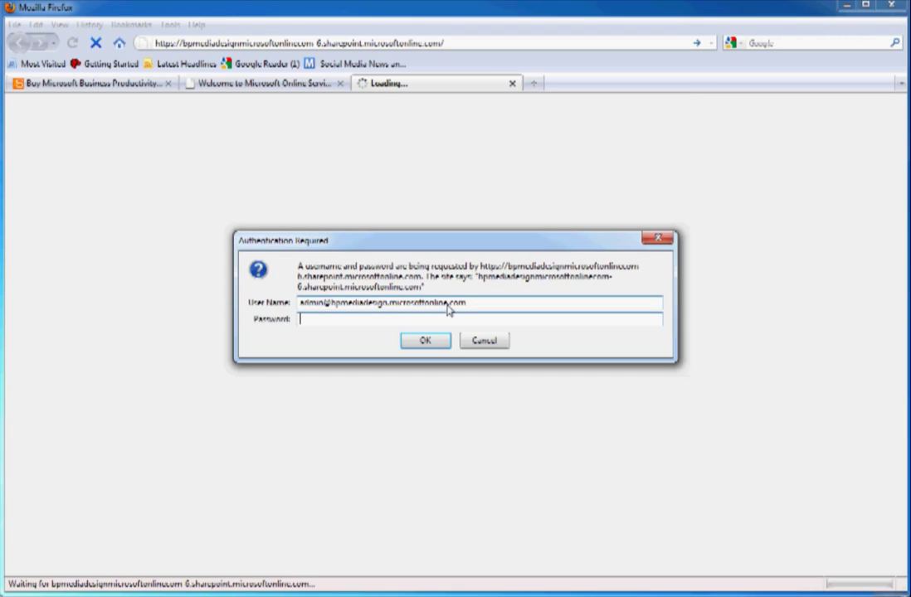
text(••••••••)
click(426, 340)
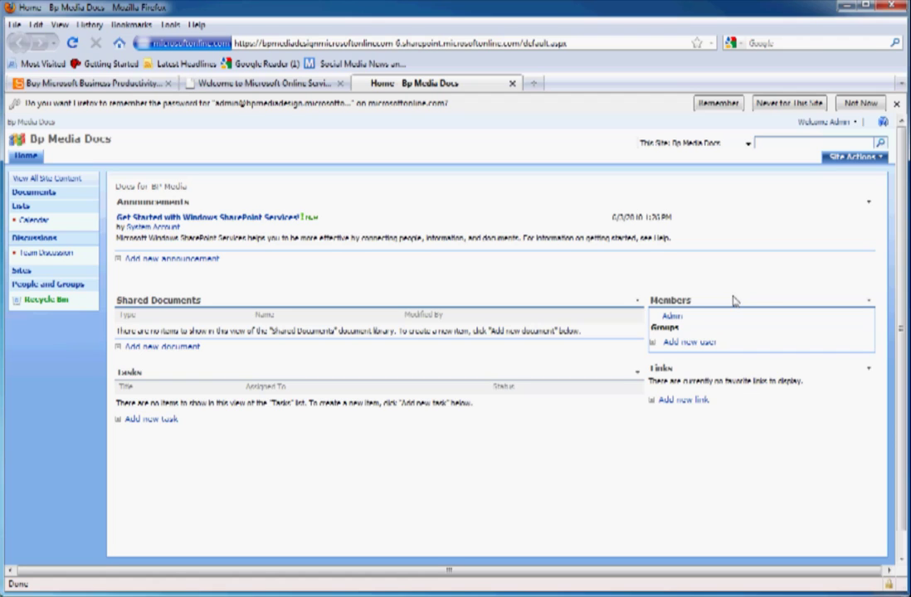
Add the new user by full name to Bp Media Docs with Design permission
click(691, 344)
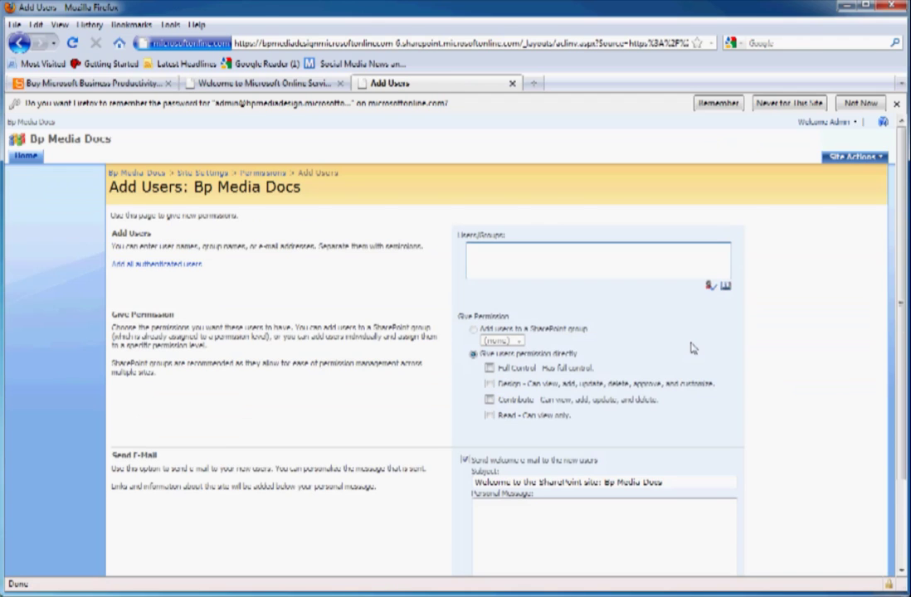
click(485, 257)
click(488, 383)
scroll(645, 434, down, 3)
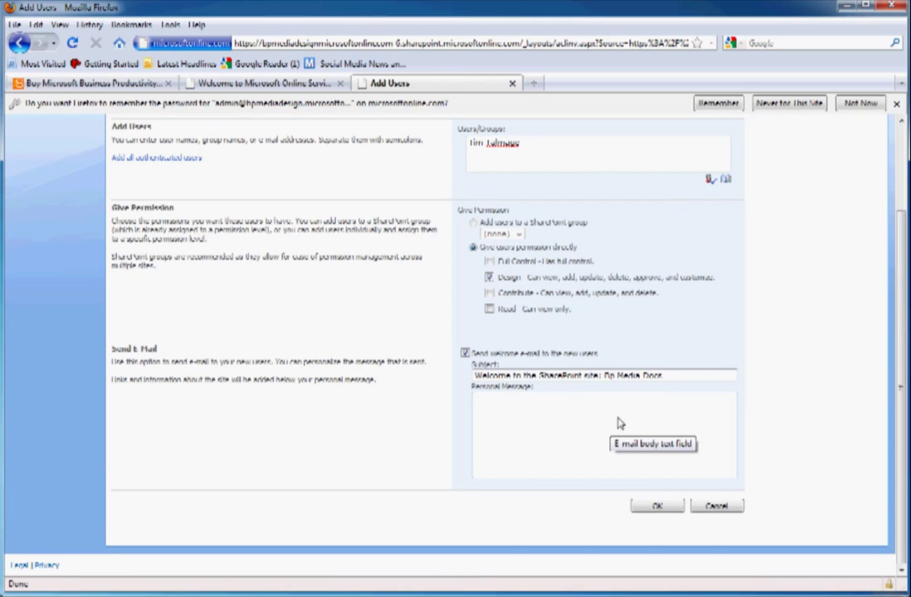
click(657, 508)
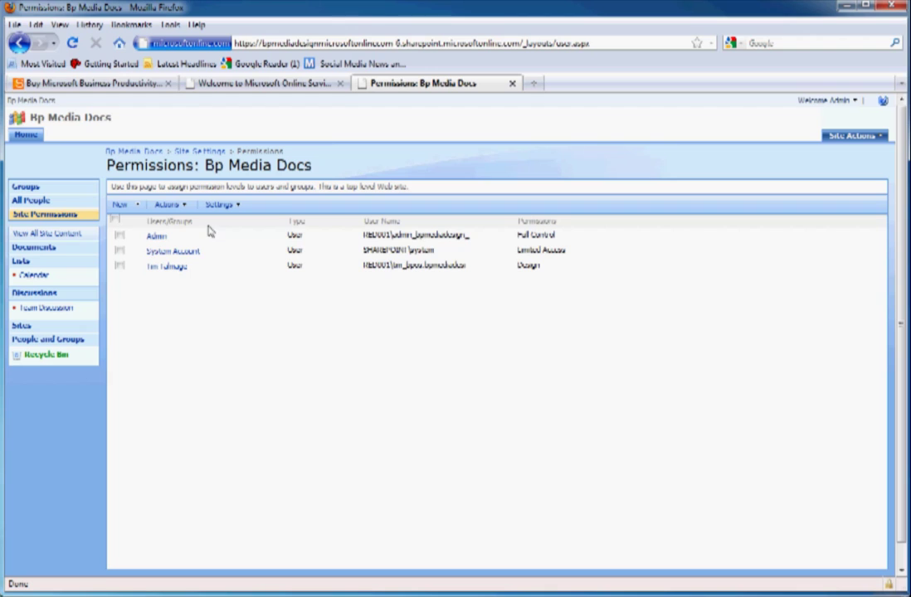
Upload 'Exciting New Features in Acrobat 9' from the computer to the site's Shared Documents
click(38, 140)
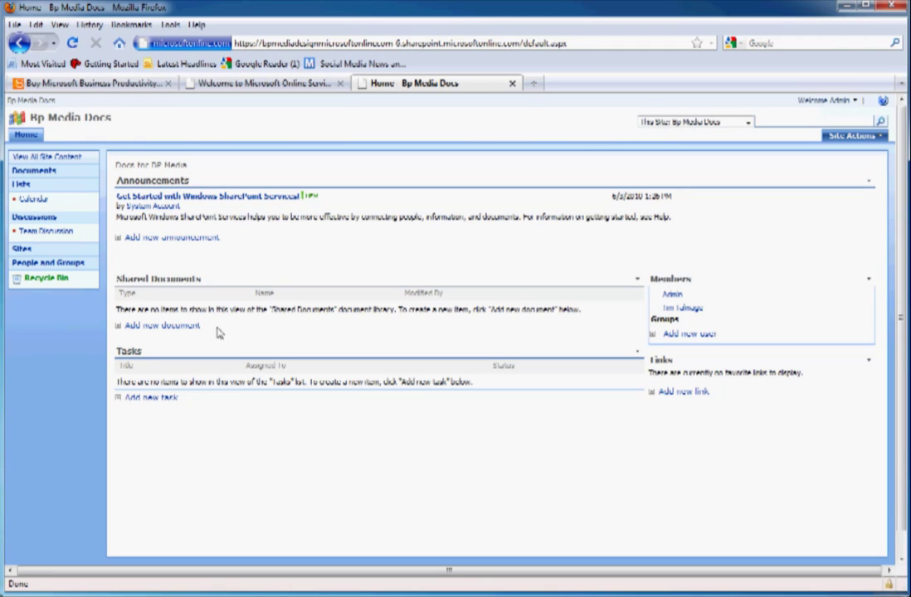
click(162, 326)
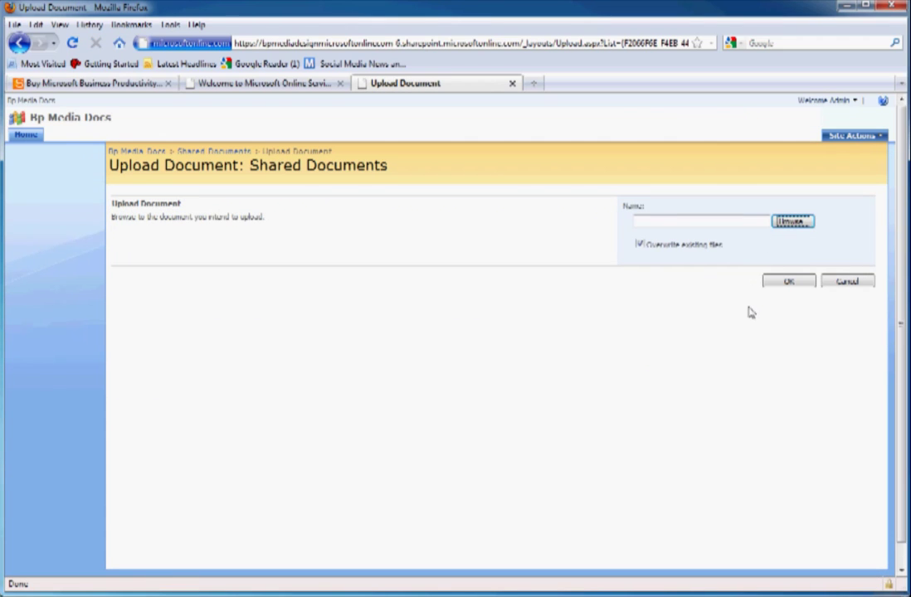
click(793, 221)
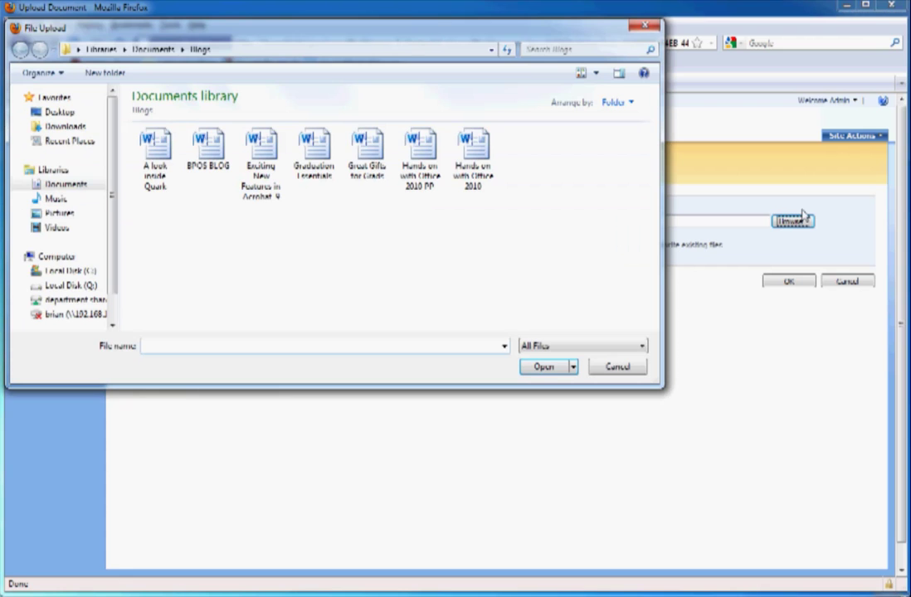
click(266, 150)
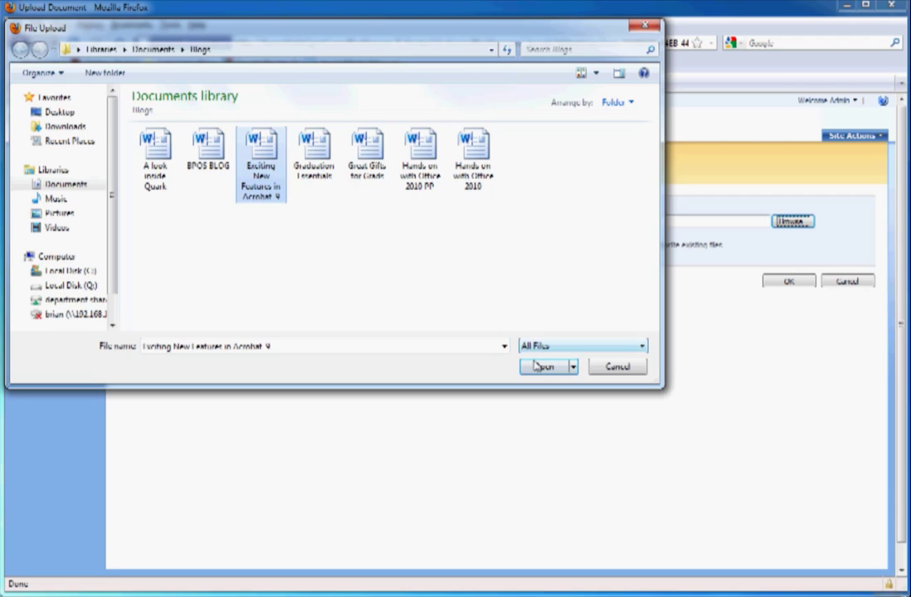
click(539, 366)
click(773, 283)
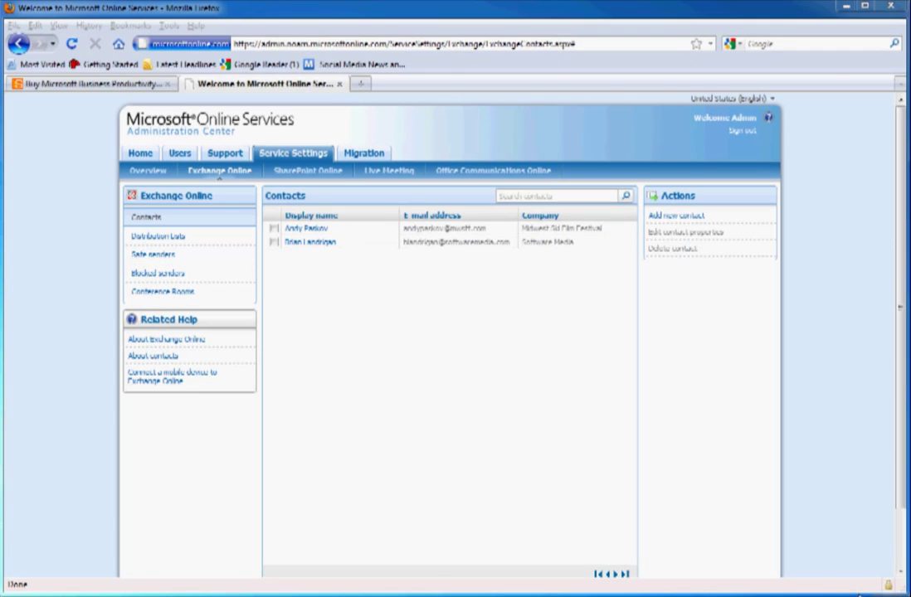
click(298, 48)
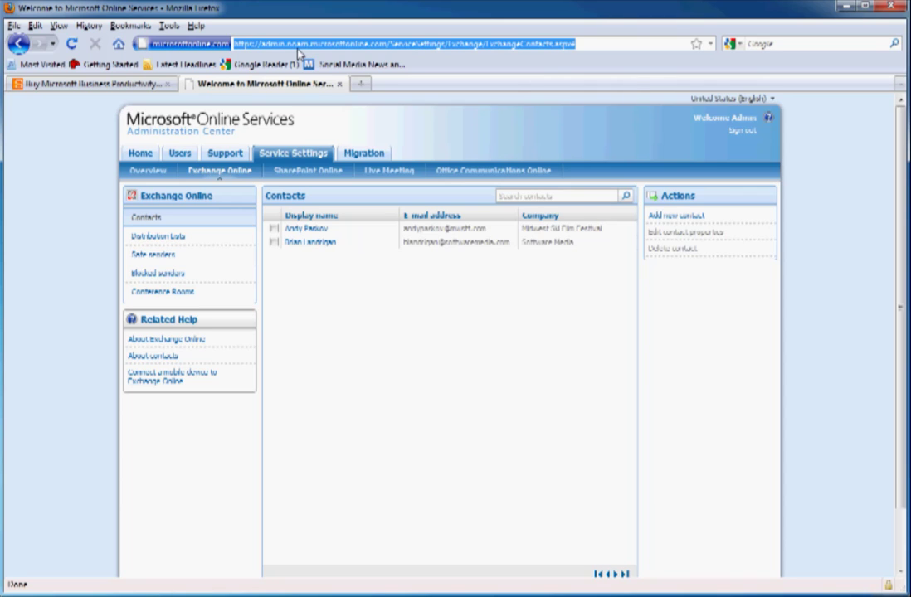
Load home.microsoftonline.com and go directly to the My Company Portal sign-in
text(hom)
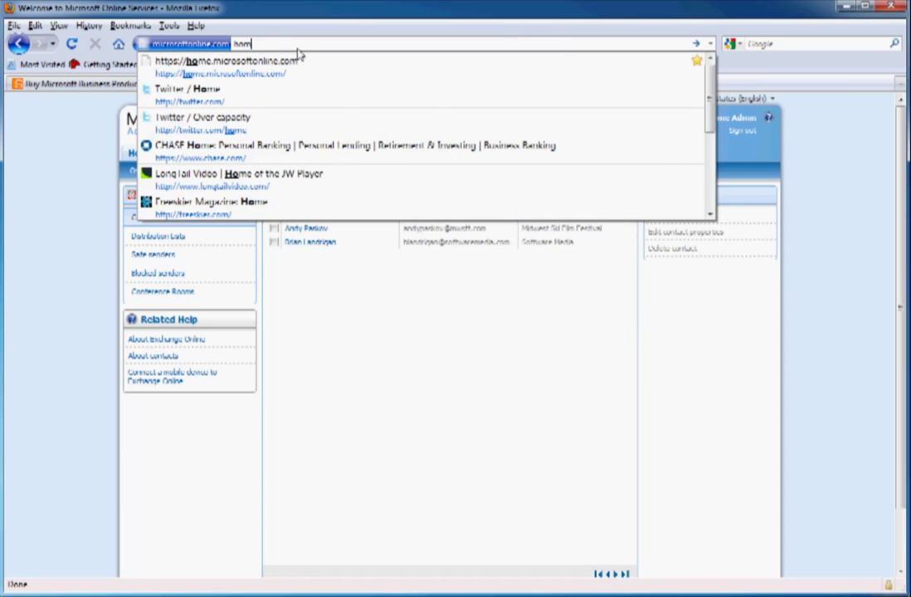
text(e.m)
key(Down)
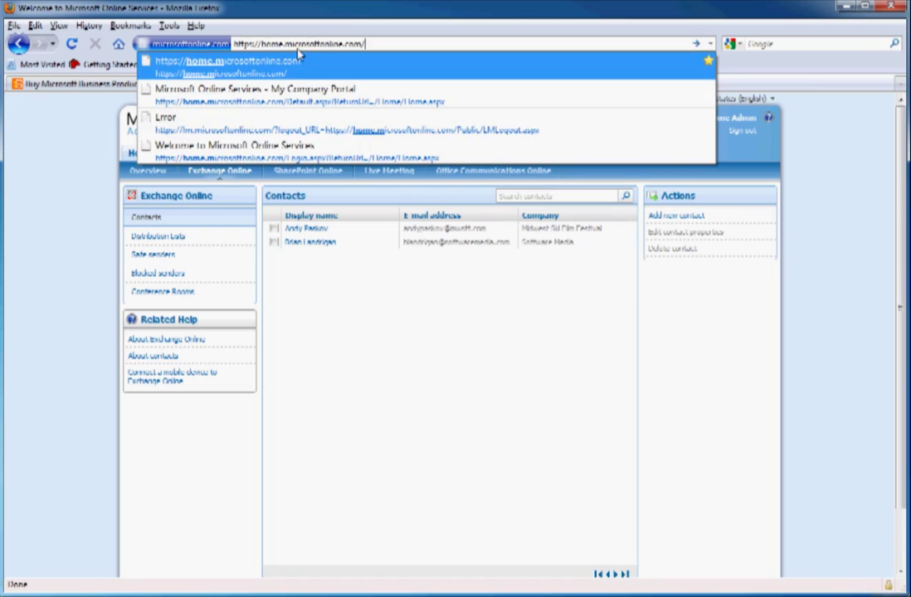
key(Return)
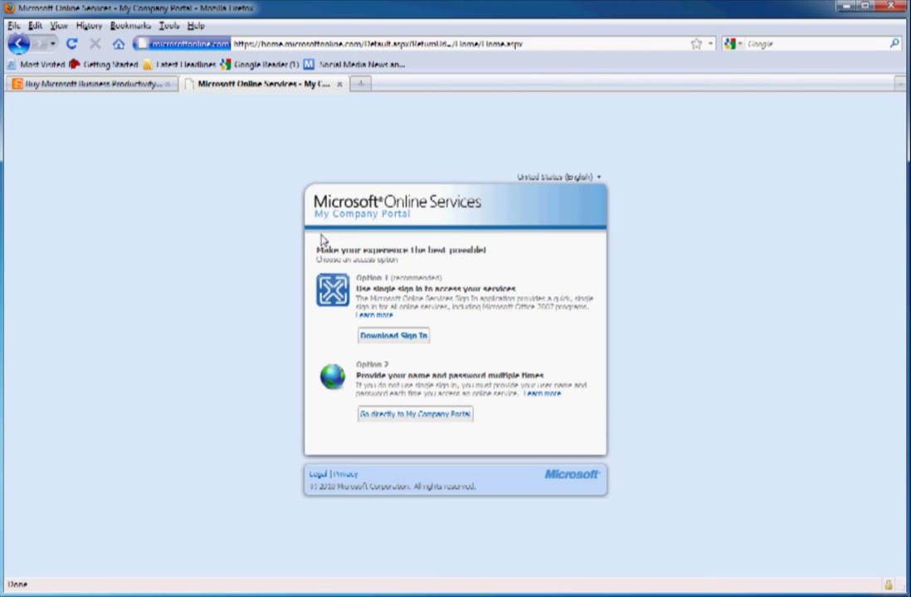
click(423, 413)
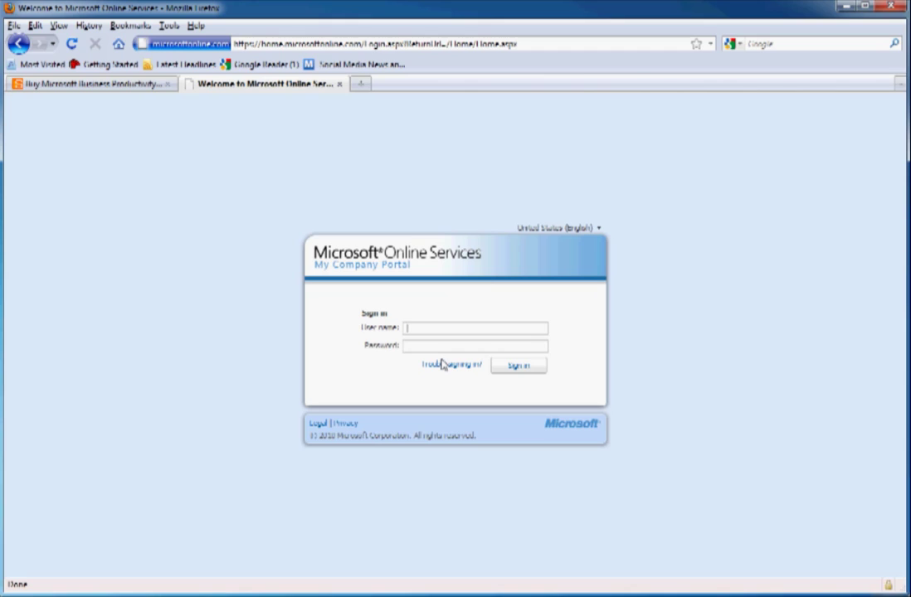
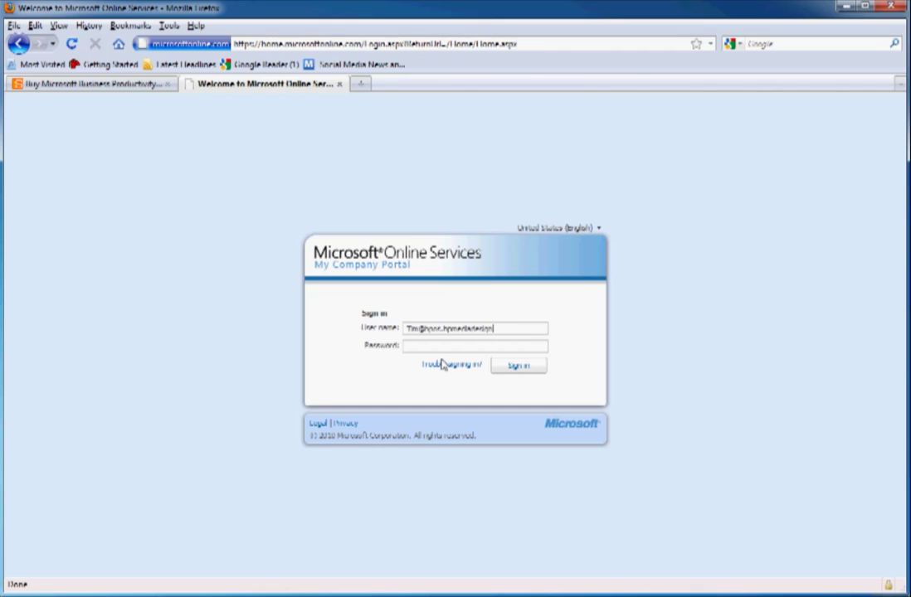
Sign in with the new user's e-mail address and password
key(Tab)
text(********)
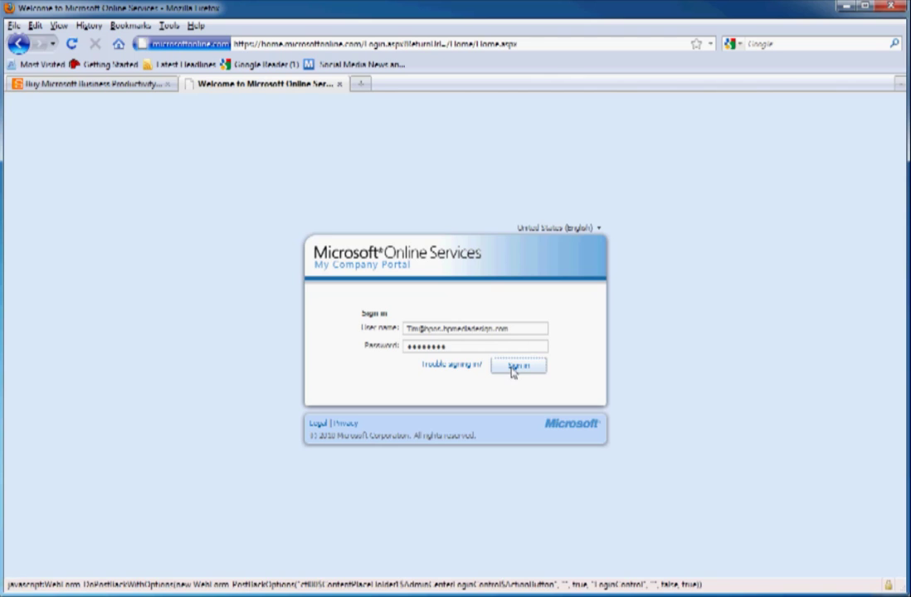
click(515, 366)
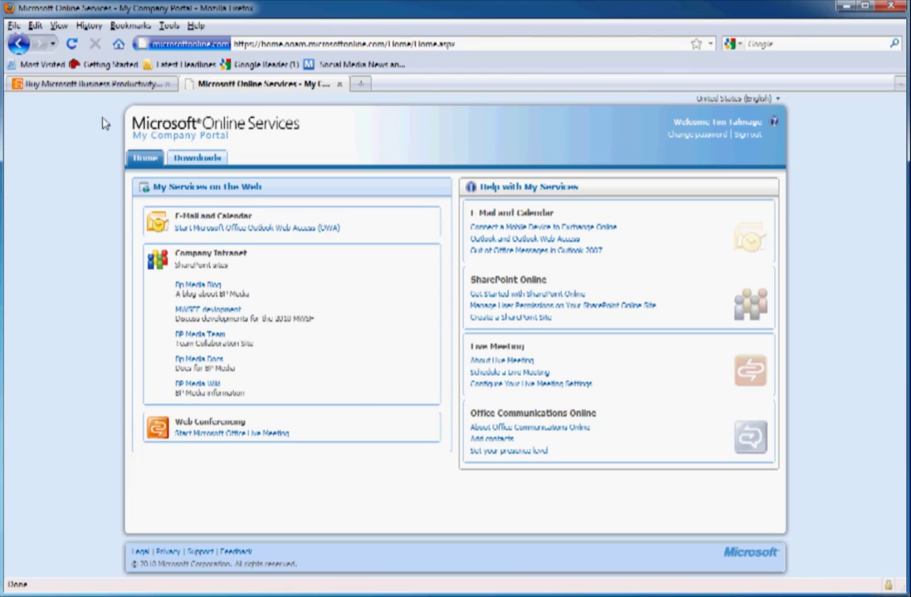
Log on to Outlook Web Access with the user's password, read the Bp Media Docs welcome message, return to Inbox
click(234, 229)
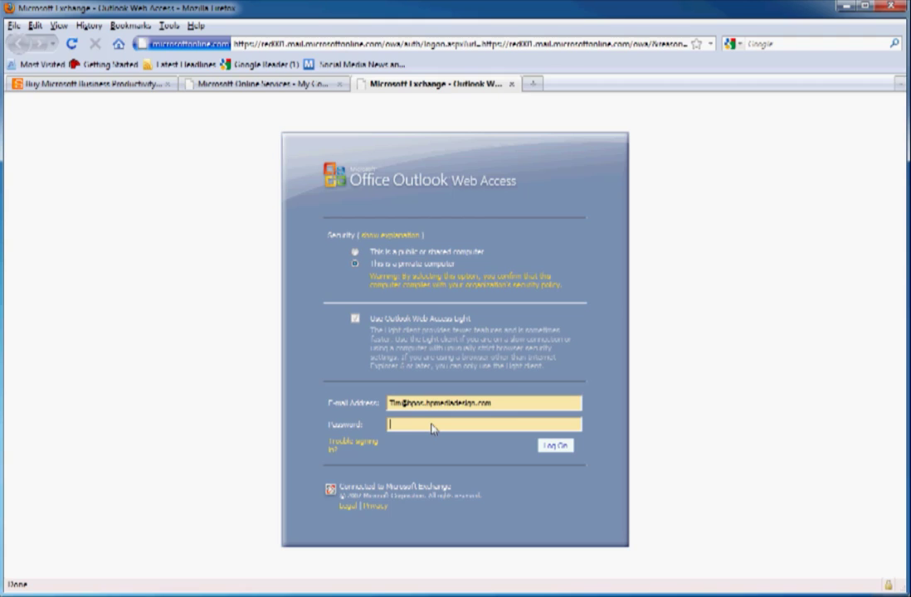
text(*********)
click(554, 446)
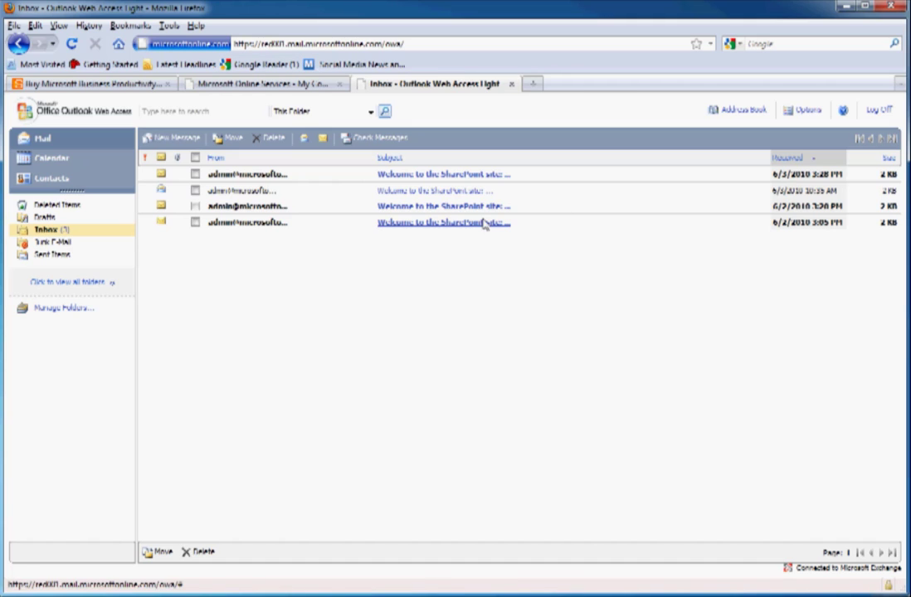
click(431, 176)
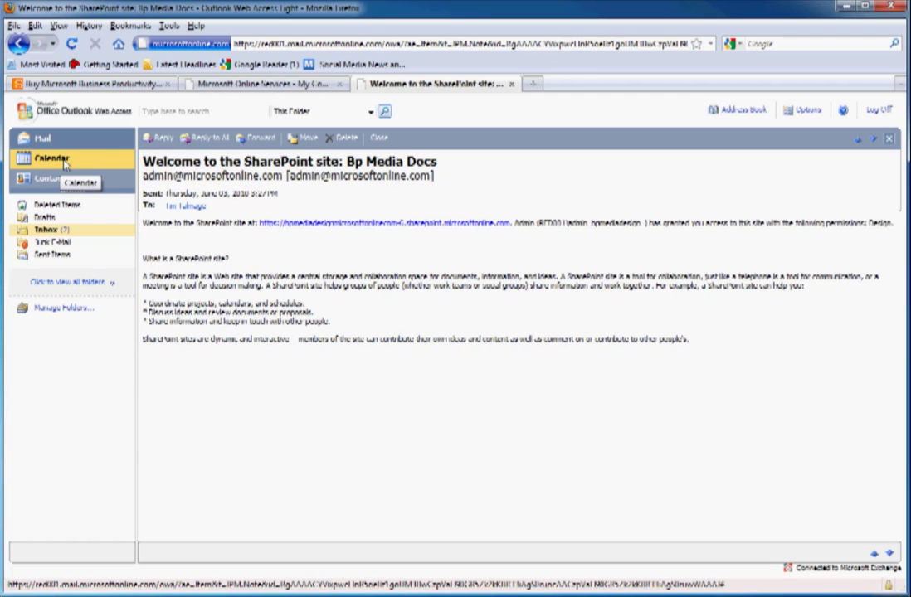
click(738, 109)
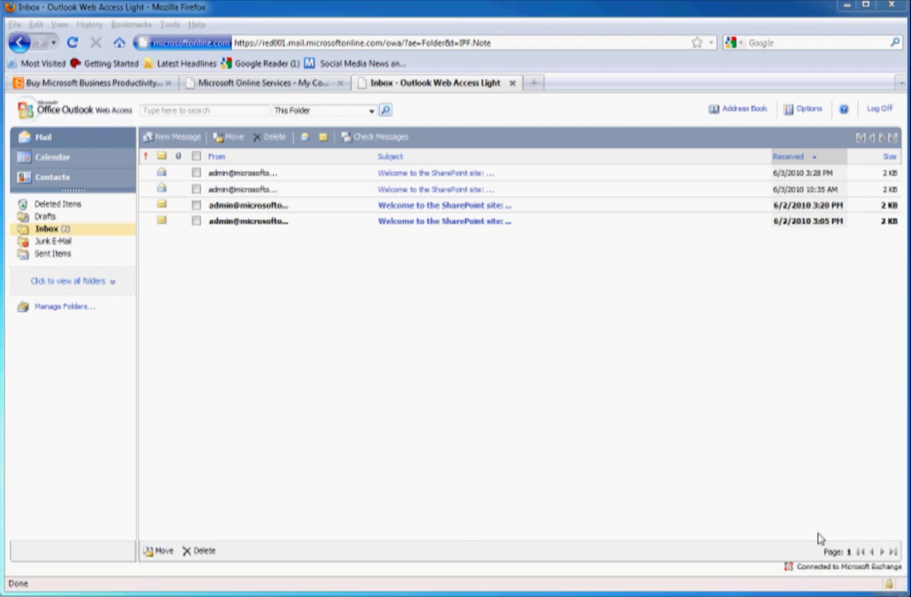
Look through the portal's Downloads page, then return to the portal Home page
click(304, 83)
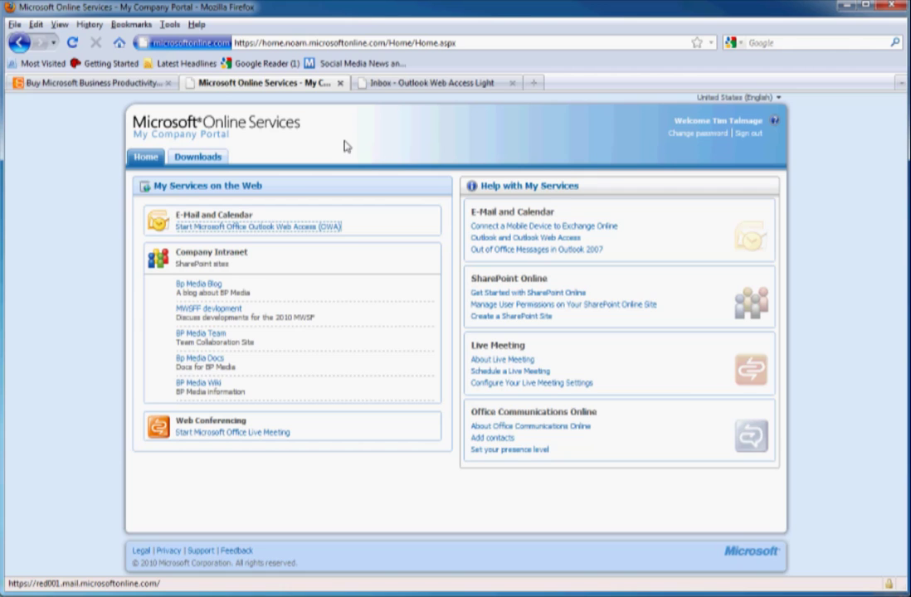
click(217, 158)
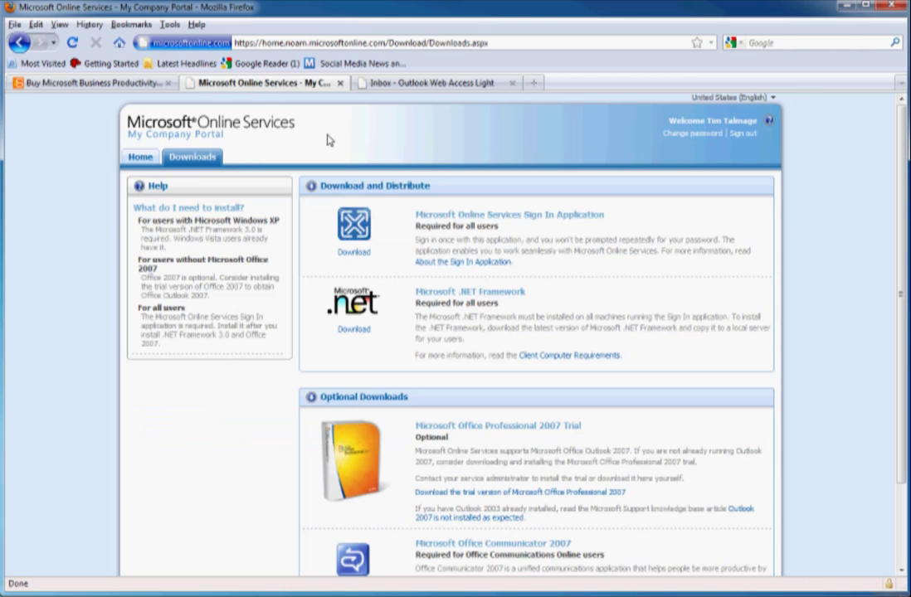
scroll(793, 224, down, 2)
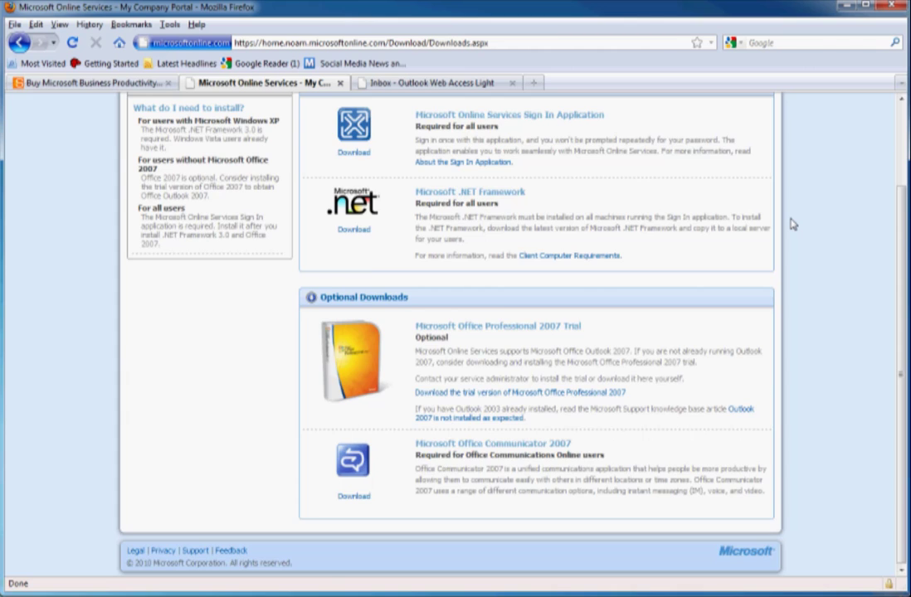
scroll(792, 224, up, 2)
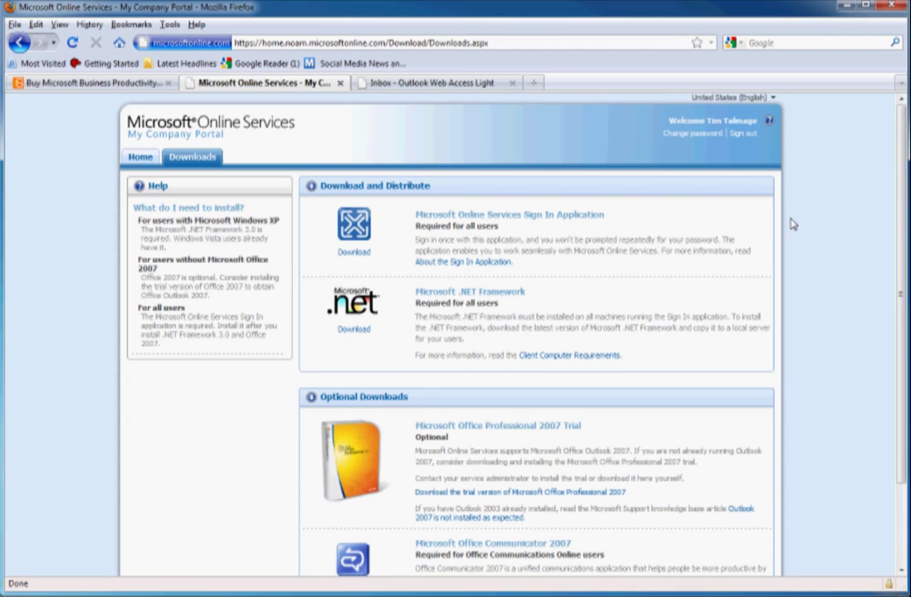
click(153, 161)
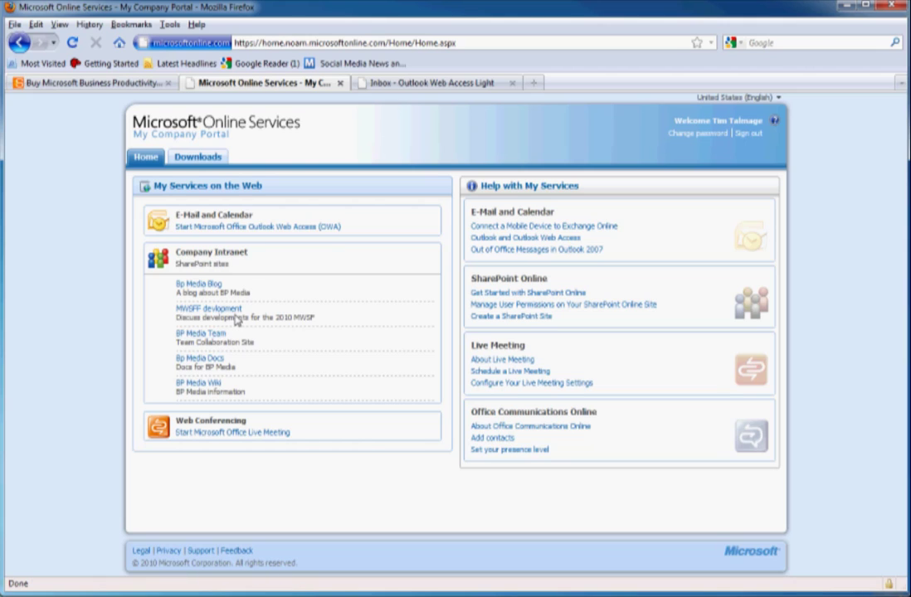
key(ctrl+Page_Up)
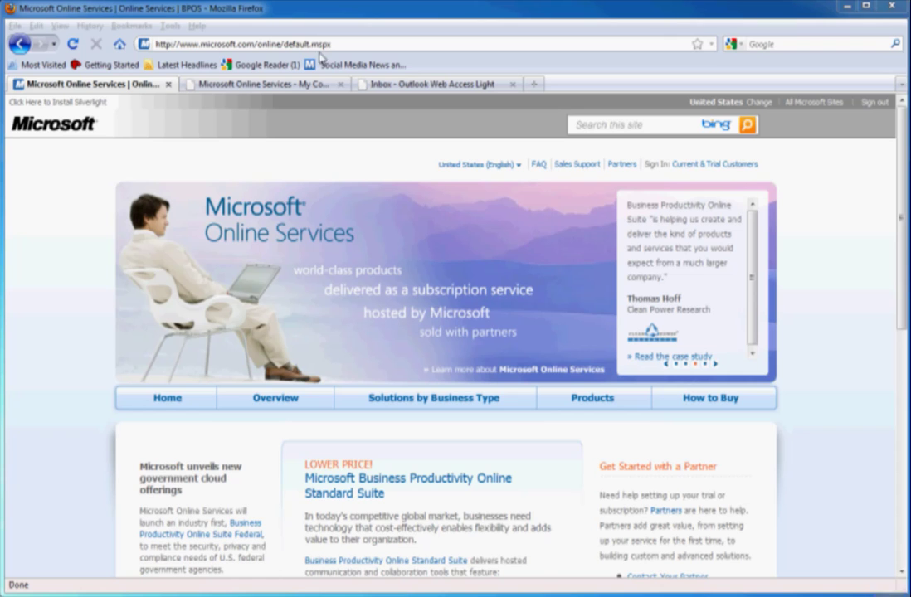
click(323, 47)
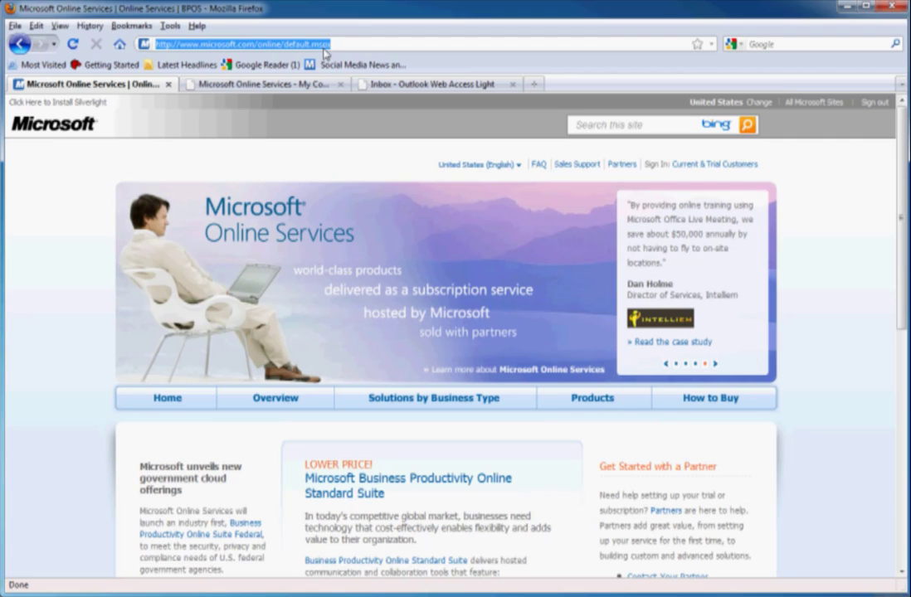
text(www.sof)
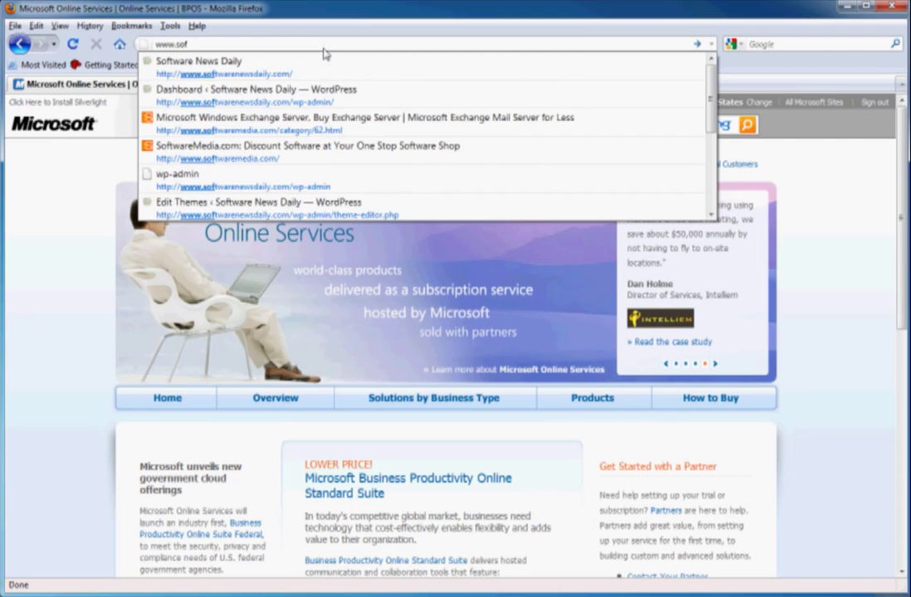
key(Down)
key(Down)
key(Down)
key(Down)
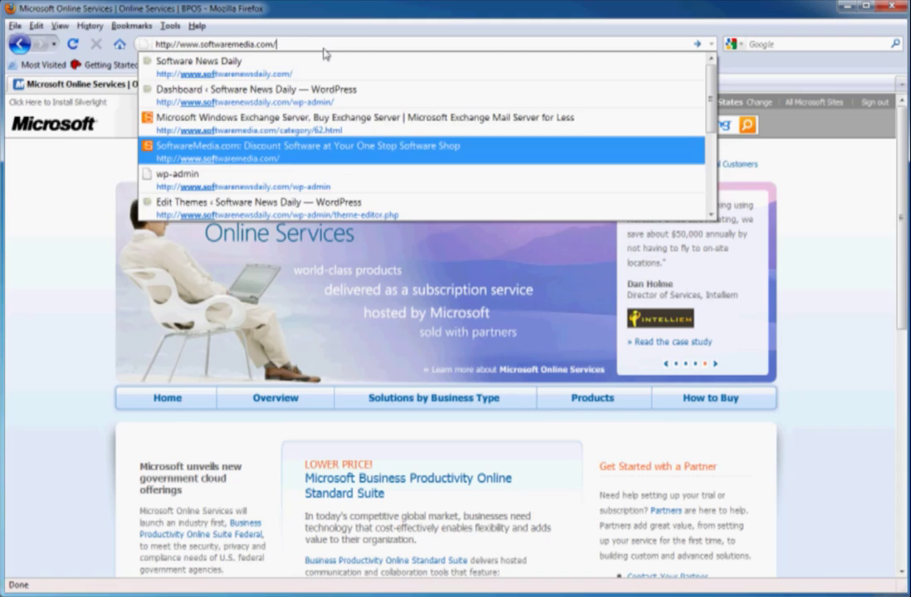
key(Return)
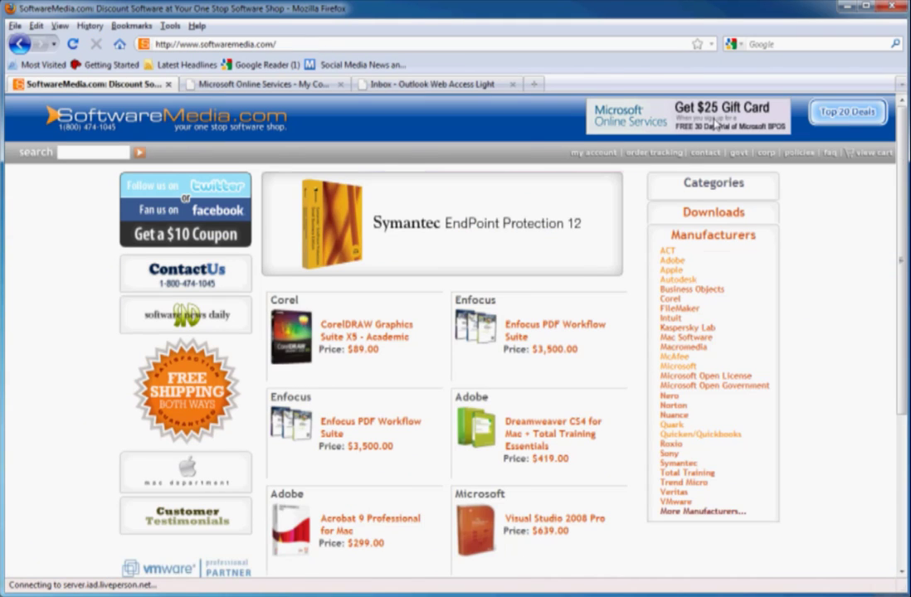
click(713, 124)
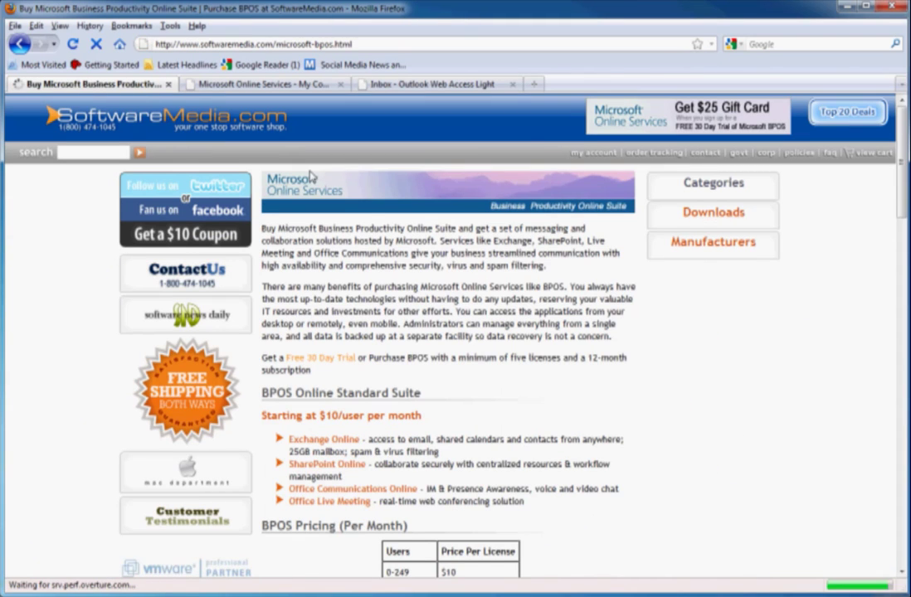